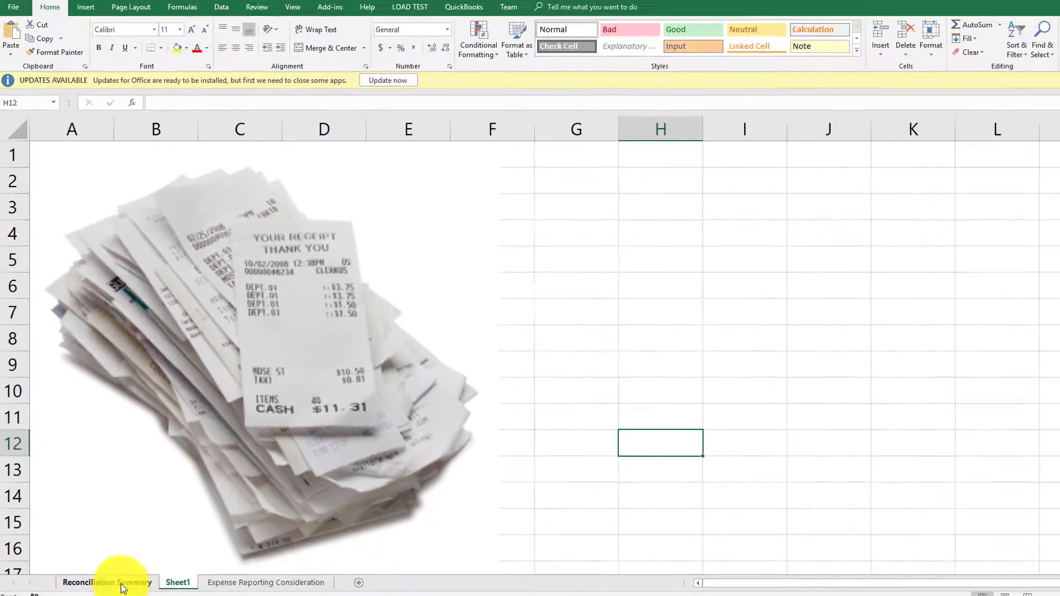
- Open the Reconciliation Summary sheet with the 22-May to 26-May Business Travel Expense Report grid
click(116, 560)
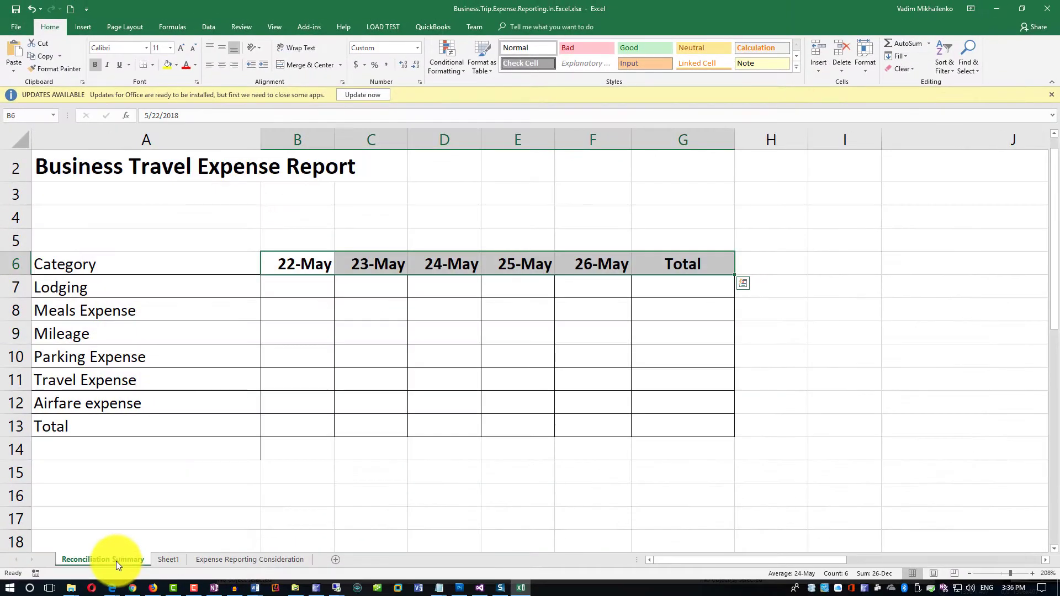
- Deselect the date headers, then switch to Sheet1 showing the pile-of-receipts picture
click(184, 218)
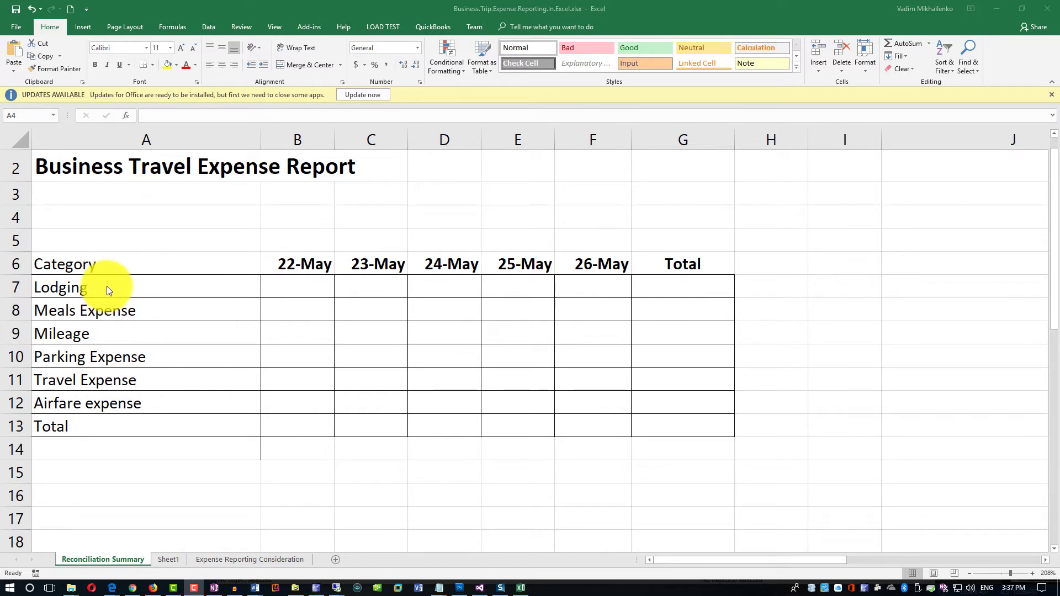
click(172, 560)
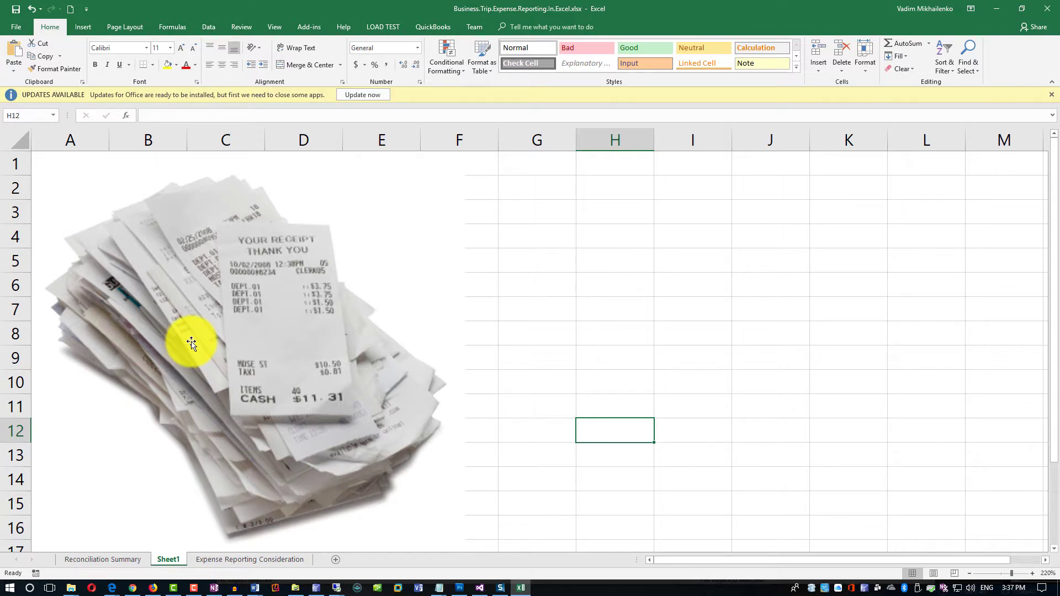
- Go to the Expense Reporting Consideration sheet listing seven numbered considerations
click(289, 559)
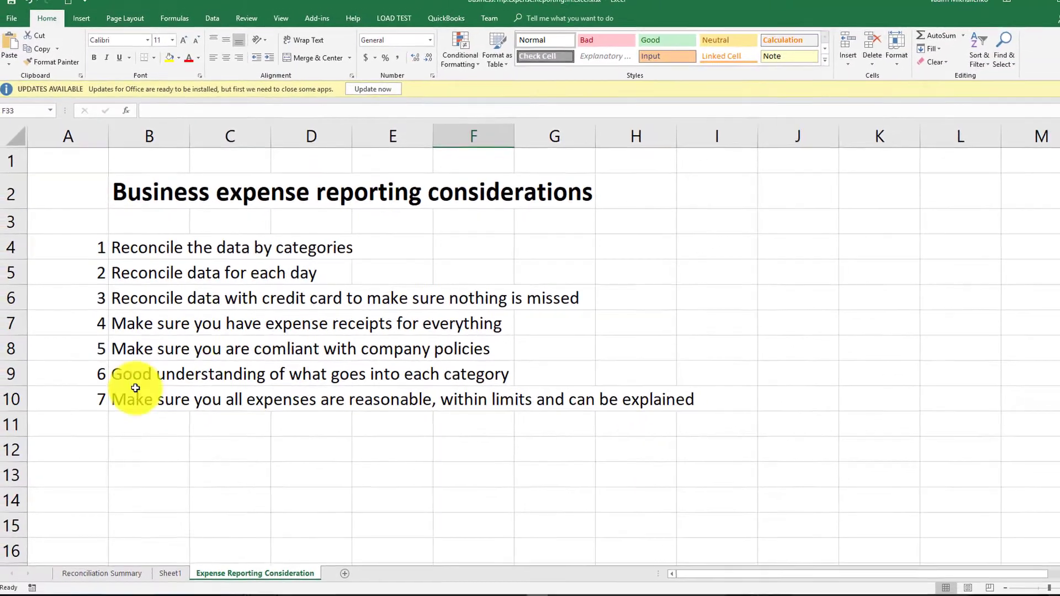
- Return to the Reconciliation Summary sheet's still-empty per-date expense grid
click(102, 573)
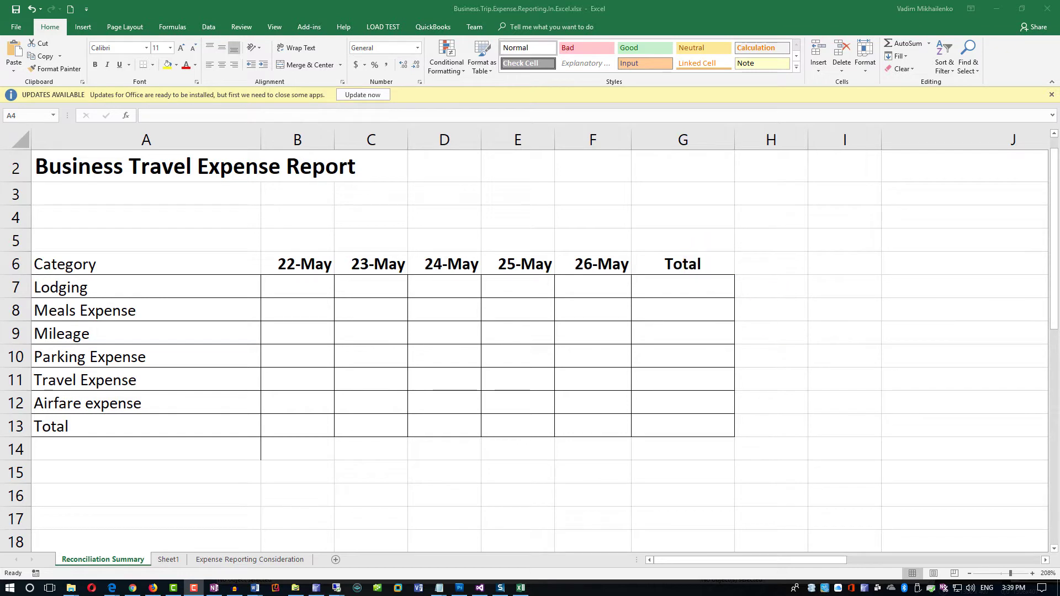
- Move one sheet over to Expense Reporting Consideration with Ctrl+PageDown
key(ctrl+Page_Down)
key(ctrl+Page_Down)
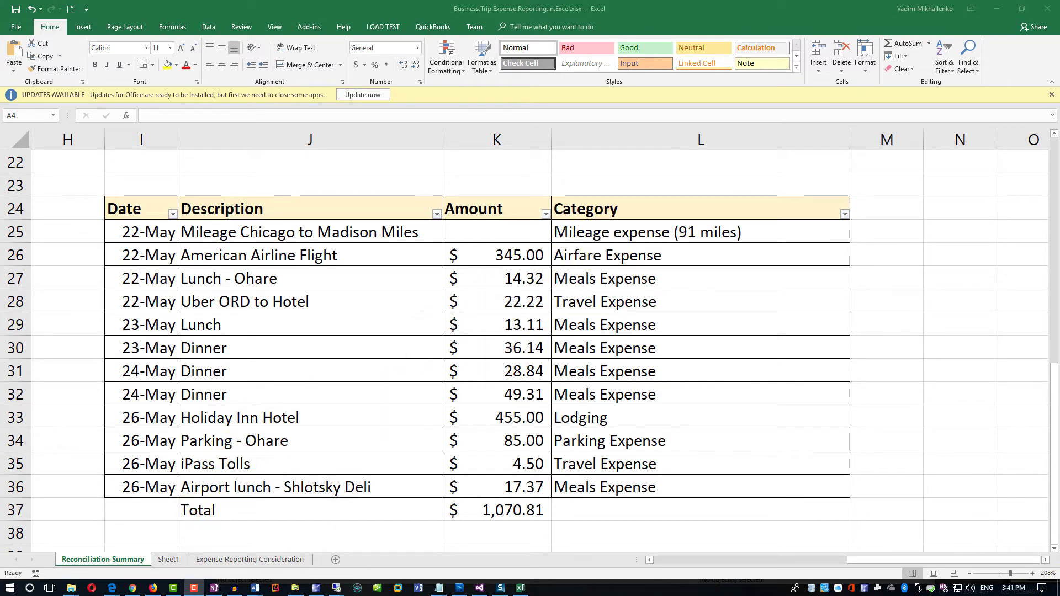
- In Google Maps, get directions from Madison, WI to Chicago (147 miles via I-90 E)
key(alt+Tab)
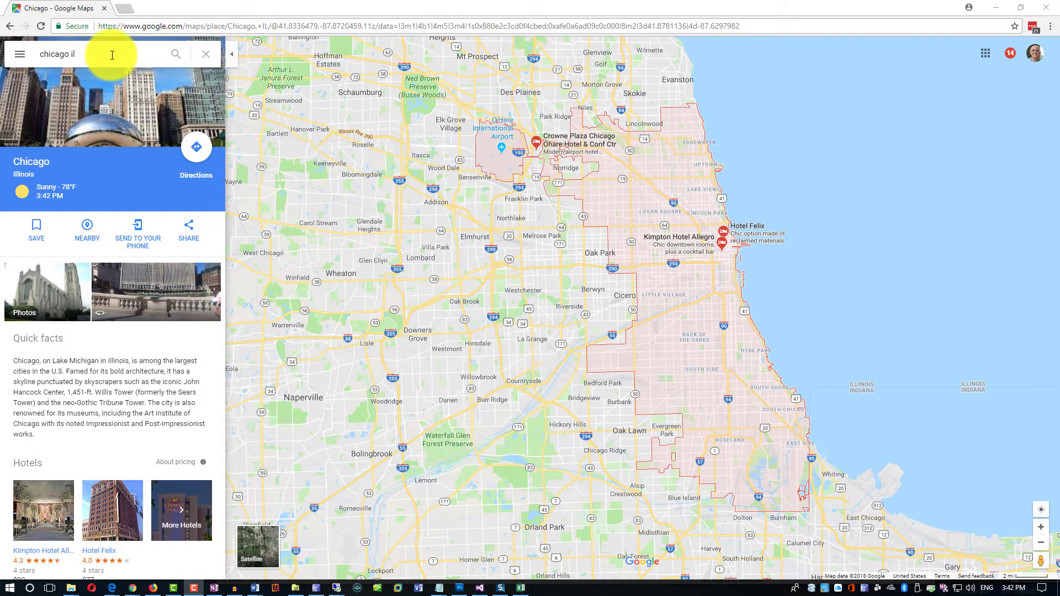
double_click(95, 55)
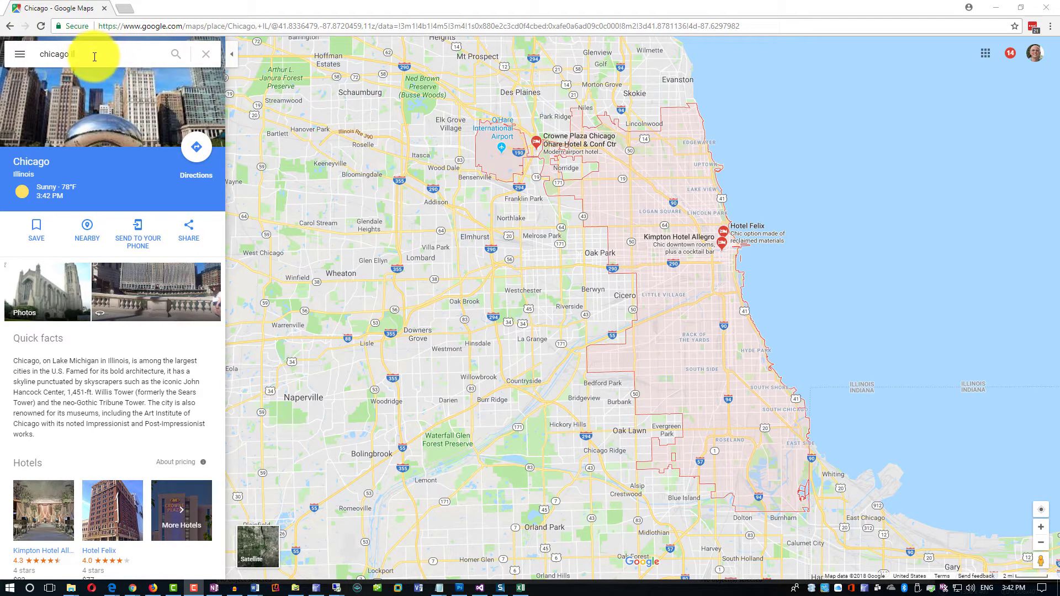
click(200, 148)
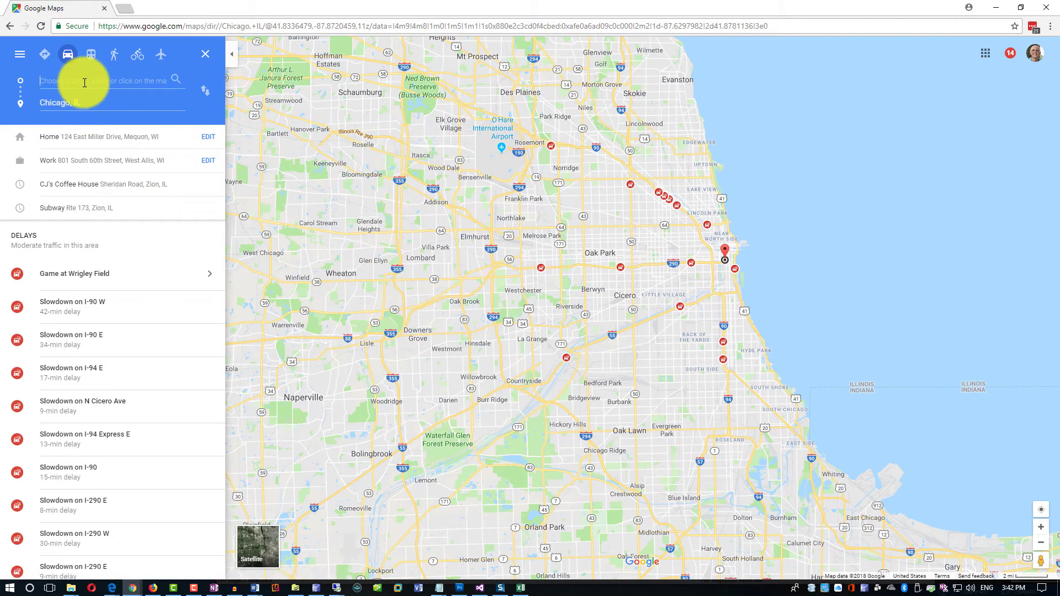
text(madison)
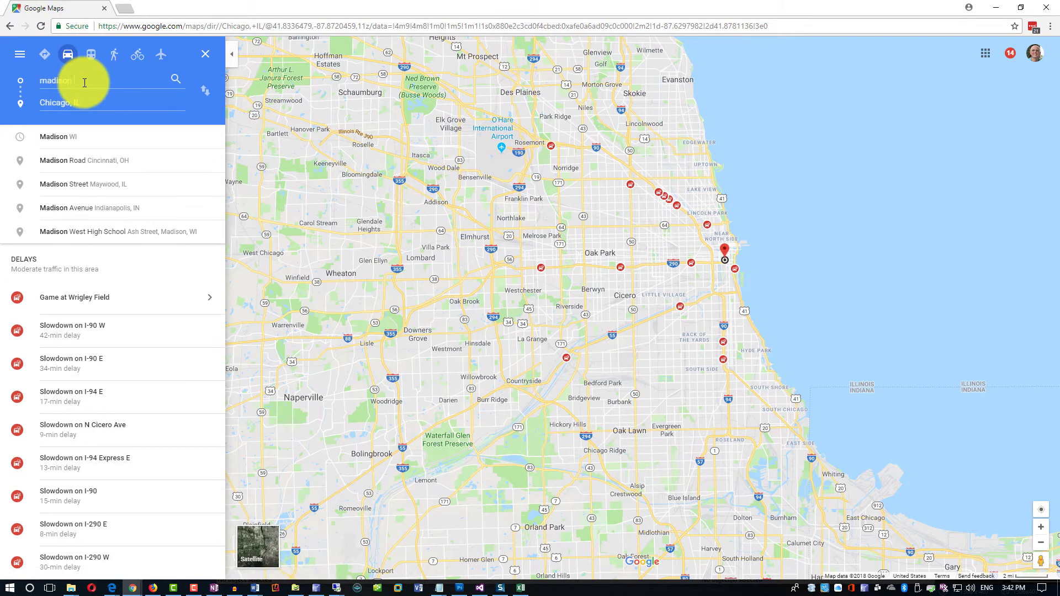
text(, wi)
key(Return)
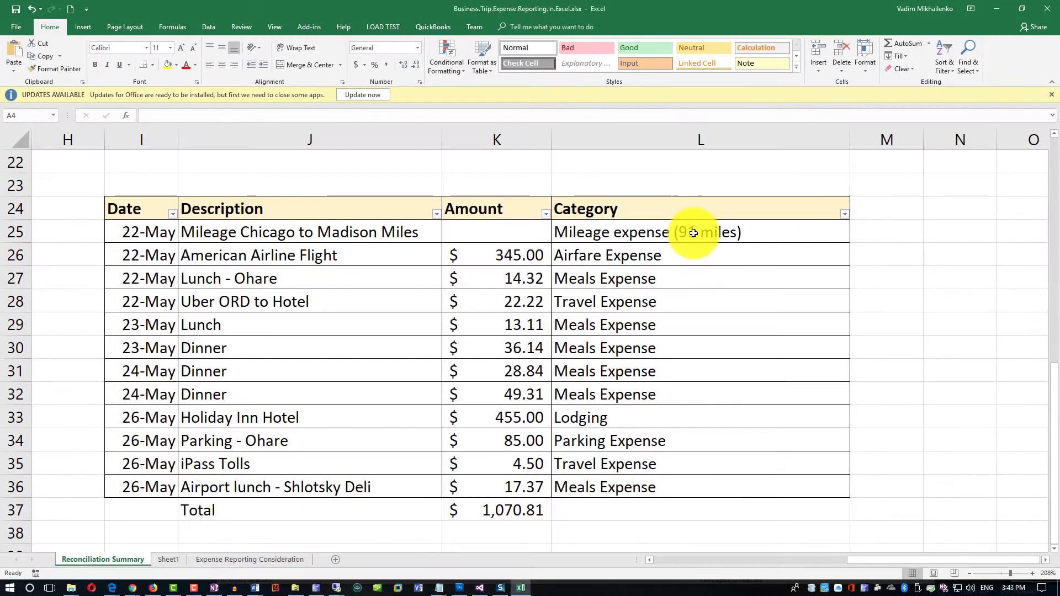
- Change the L25 mileage category from 91 miles to Mileage expense (147 miles)
double_click(685, 232)
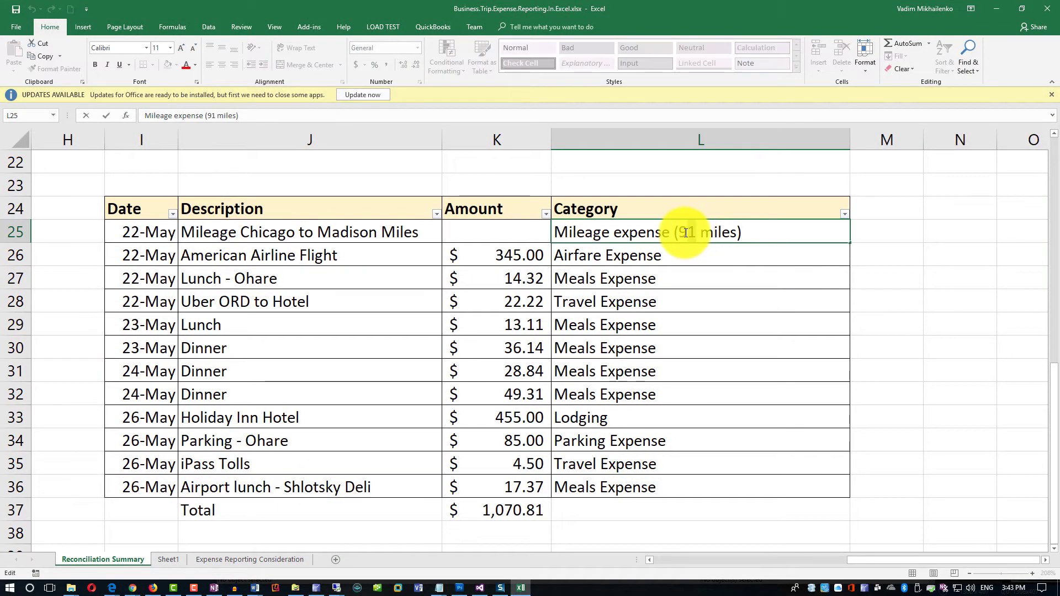
double_click(685, 232)
text(1)
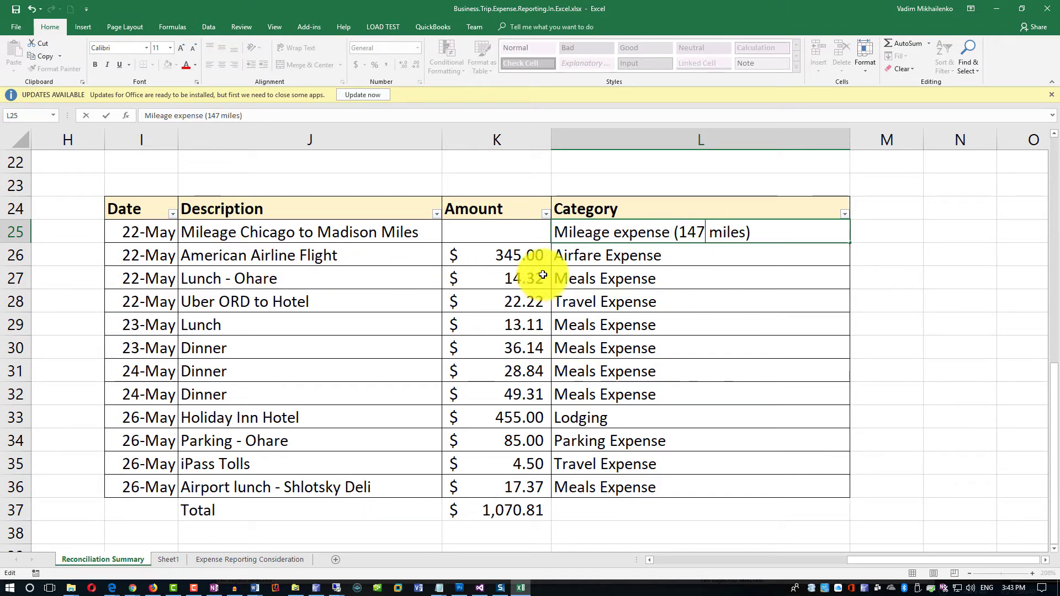
click(301, 259)
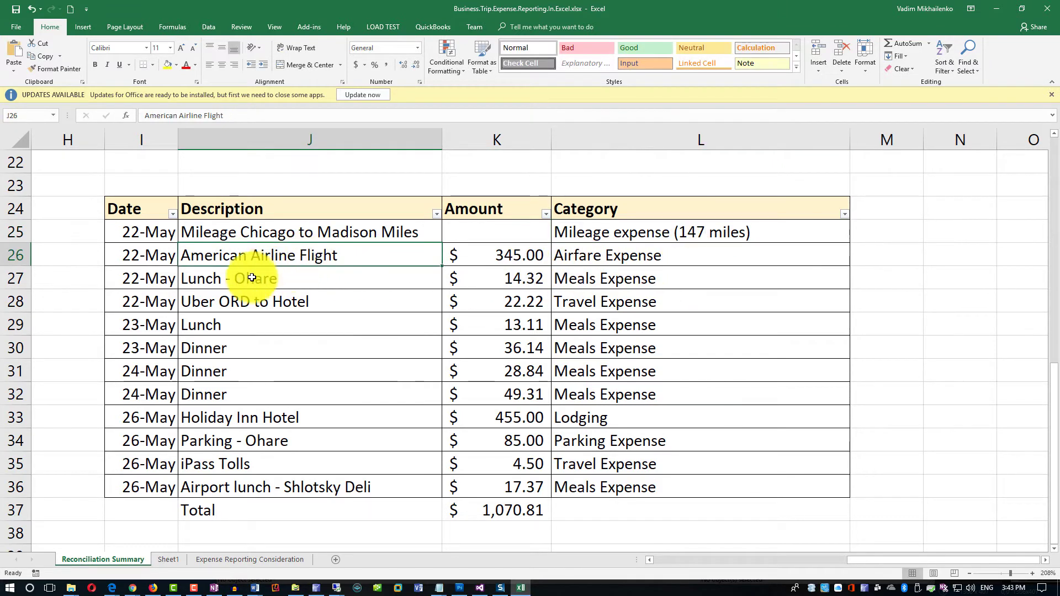
- Review the Lunch - Ohare and Uber ORD to Hotel entries and the 23-May lunch date
click(250, 280)
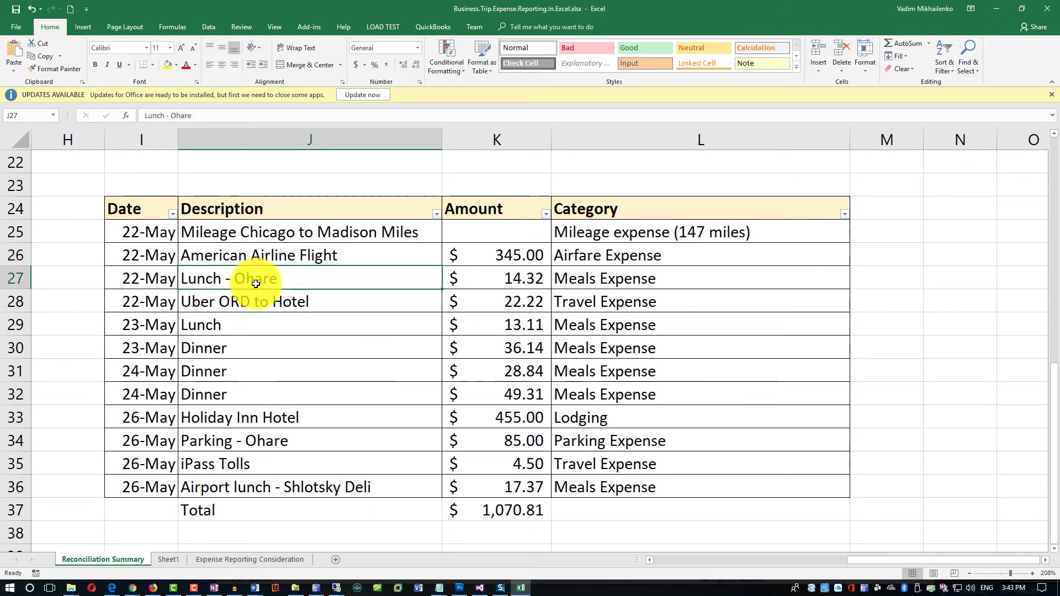
click(270, 309)
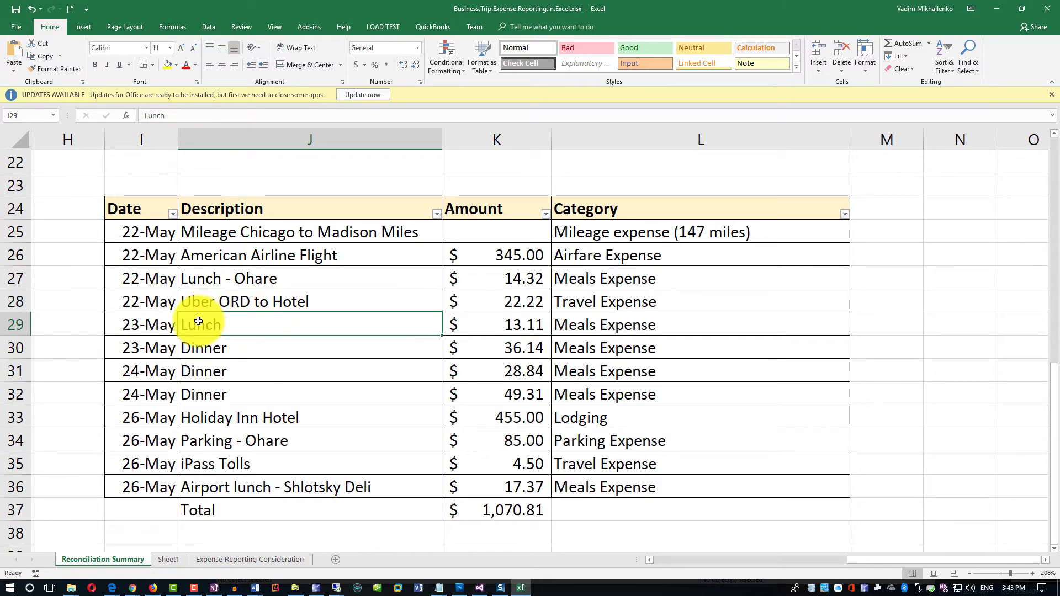
click(146, 326)
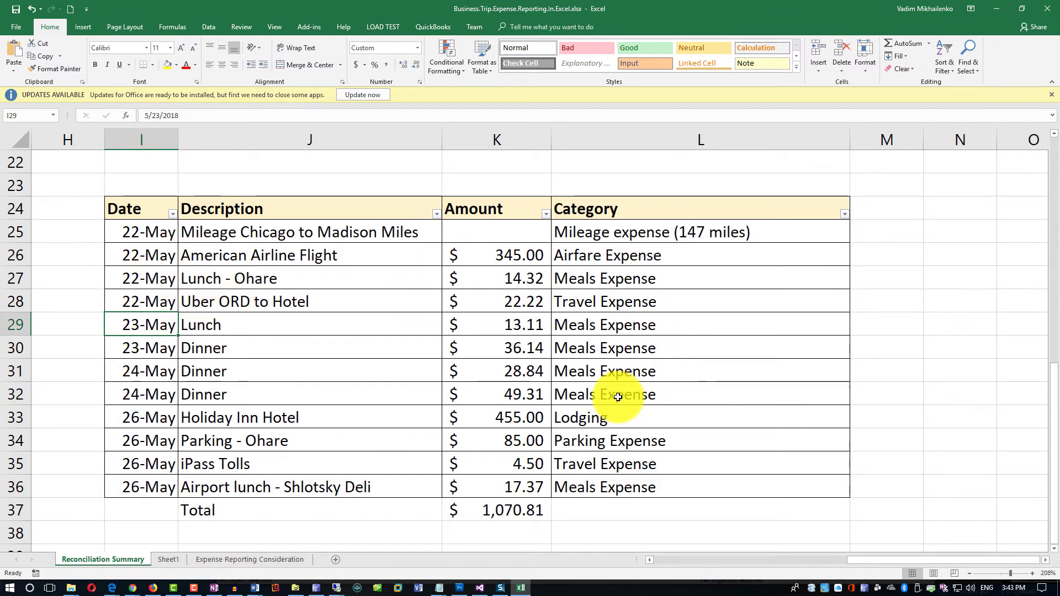
click(272, 282)
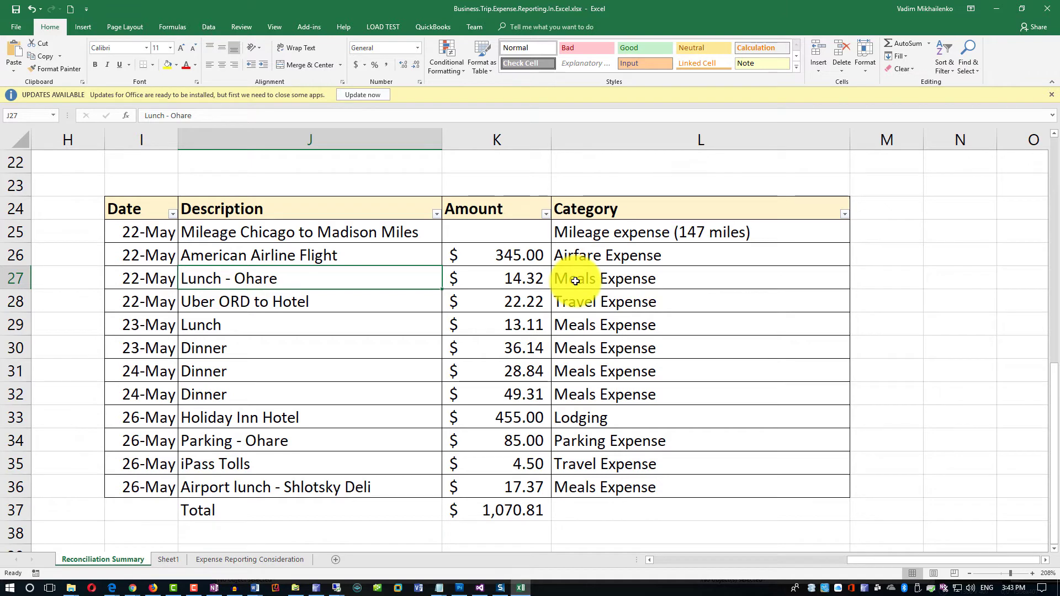
- Insert a blank row 28 above the Uber ORD to Hotel entry
click(18, 302)
right_click(19, 302)
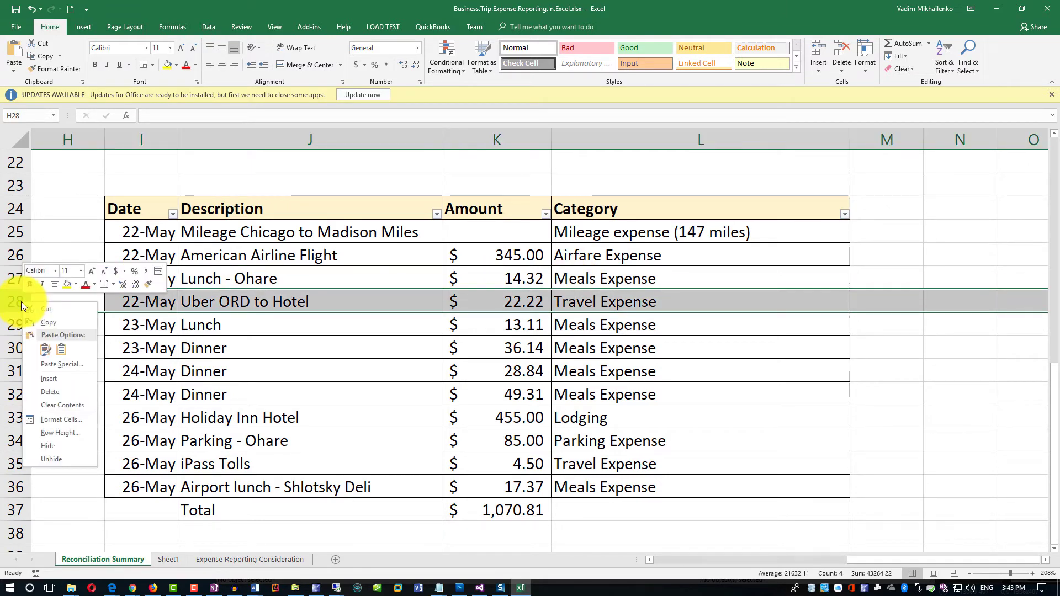
click(49, 379)
- Copy the Uber ORD to Hotel entry I29:L29 into row 28, raising the total to $1,093.03
drag(149, 324, 625, 324)
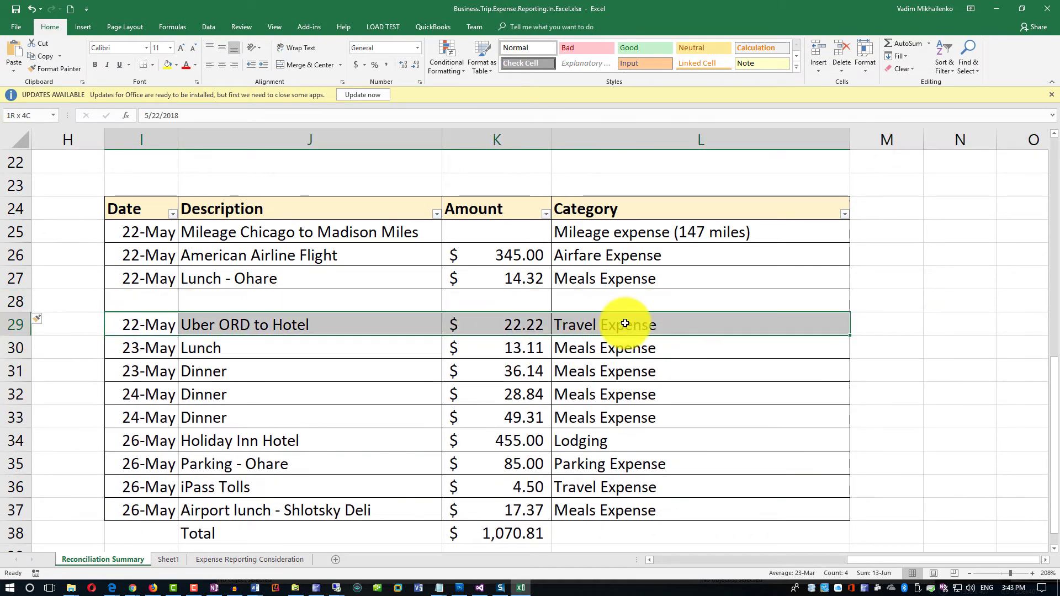
click(44, 56)
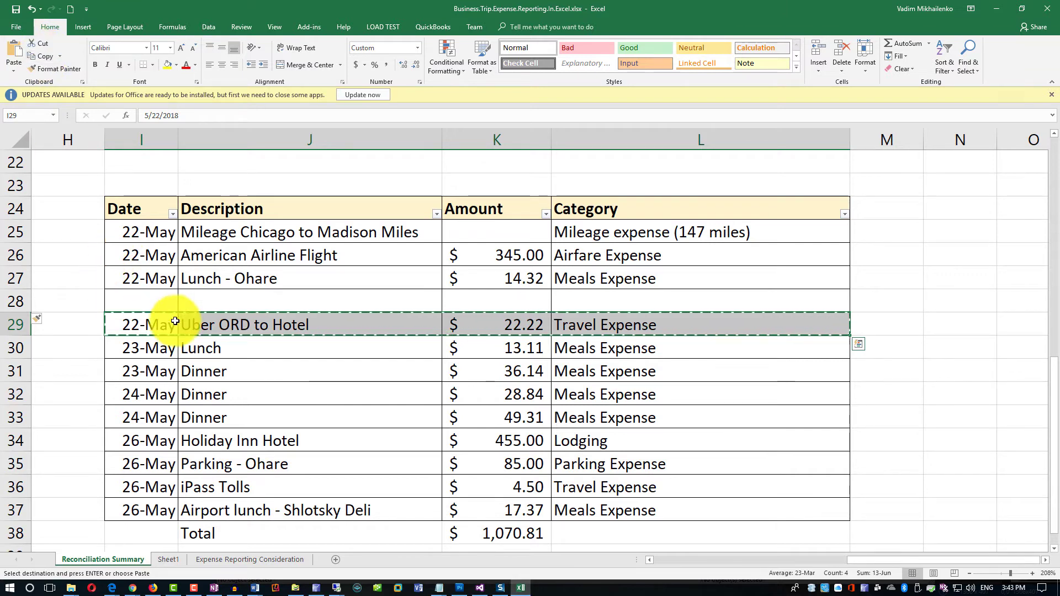
click(146, 301)
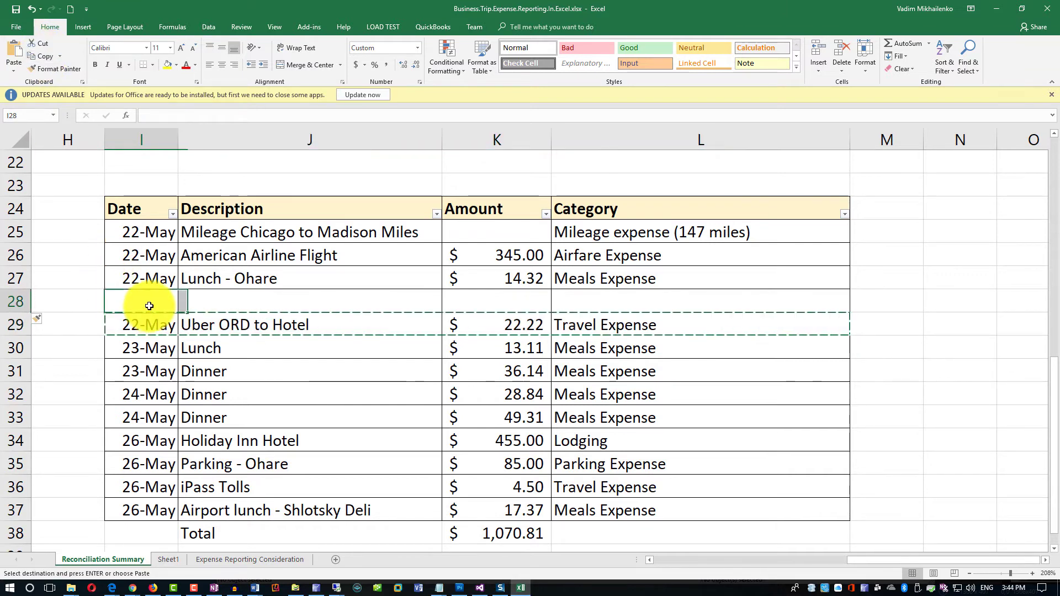
click(11, 52)
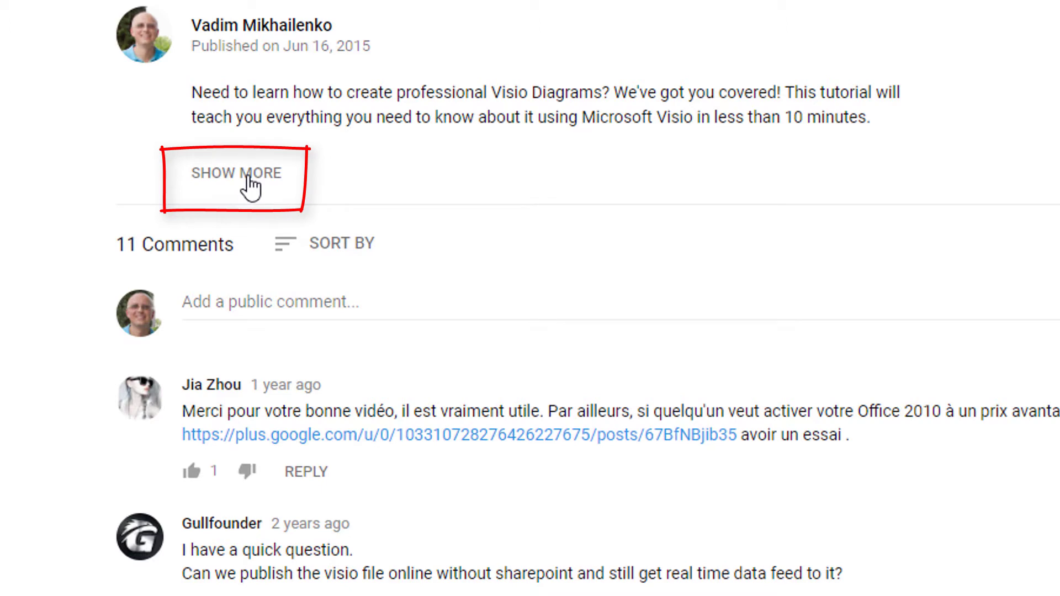
- Expand the Visio tutorial video's description to show its full text and links
click(248, 177)
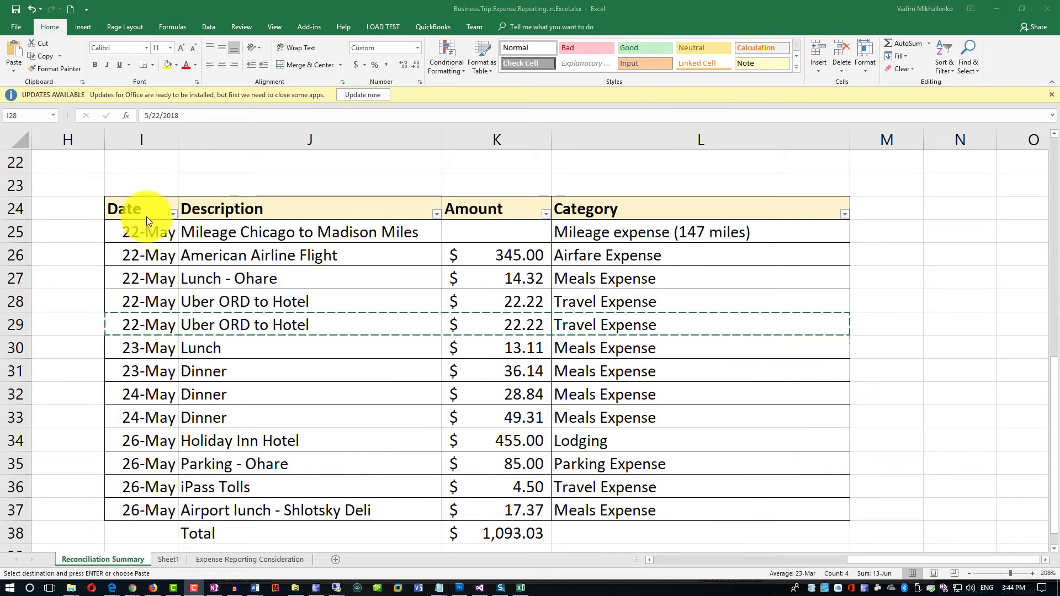
- Add filters to header row 24 and filter the Date column to show only 22-May entries
click(21, 207)
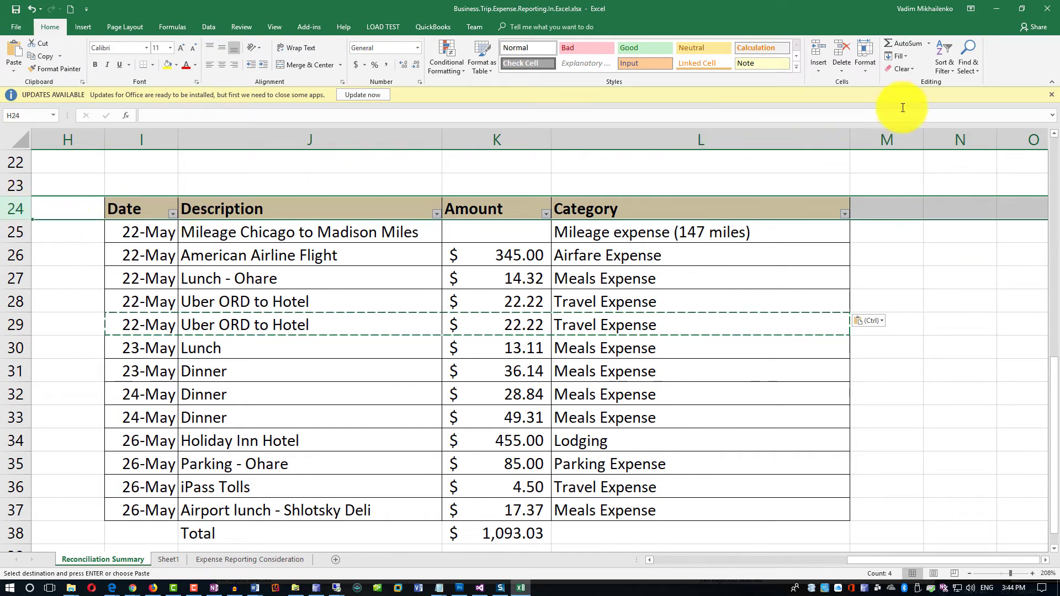
click(952, 71)
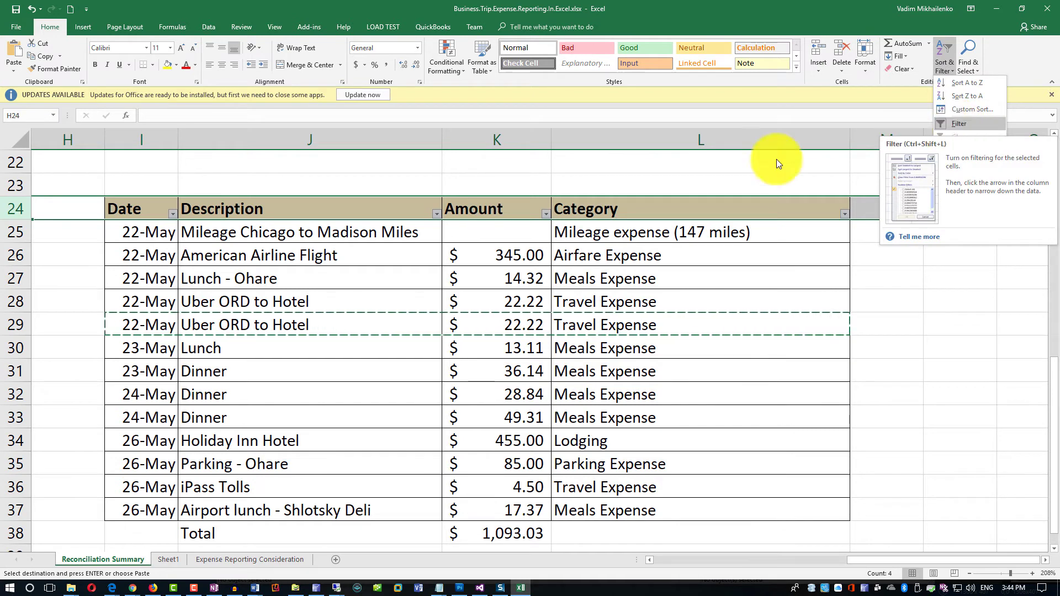
click(610, 181)
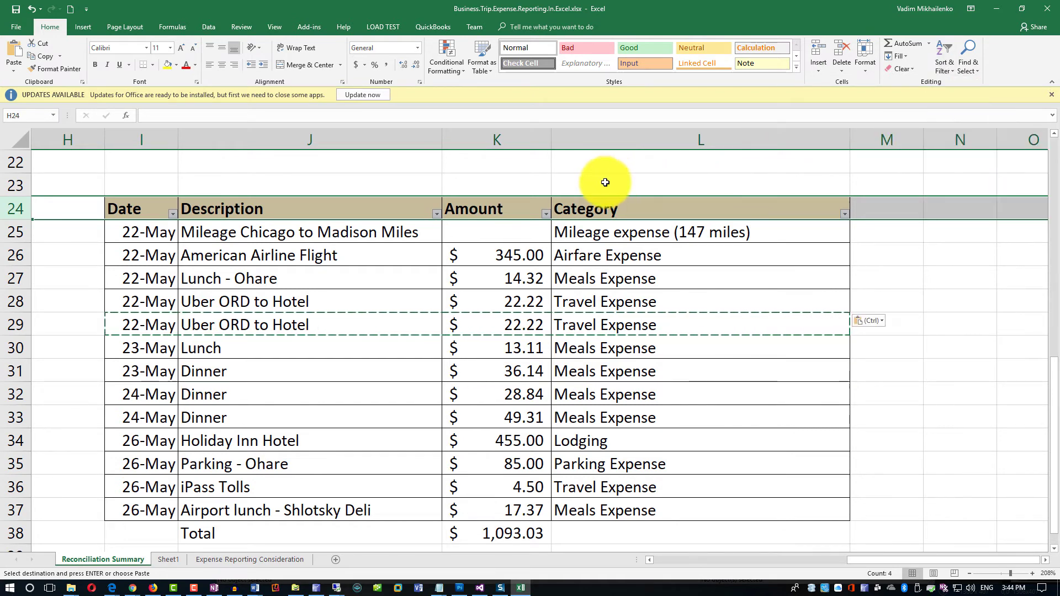
click(173, 213)
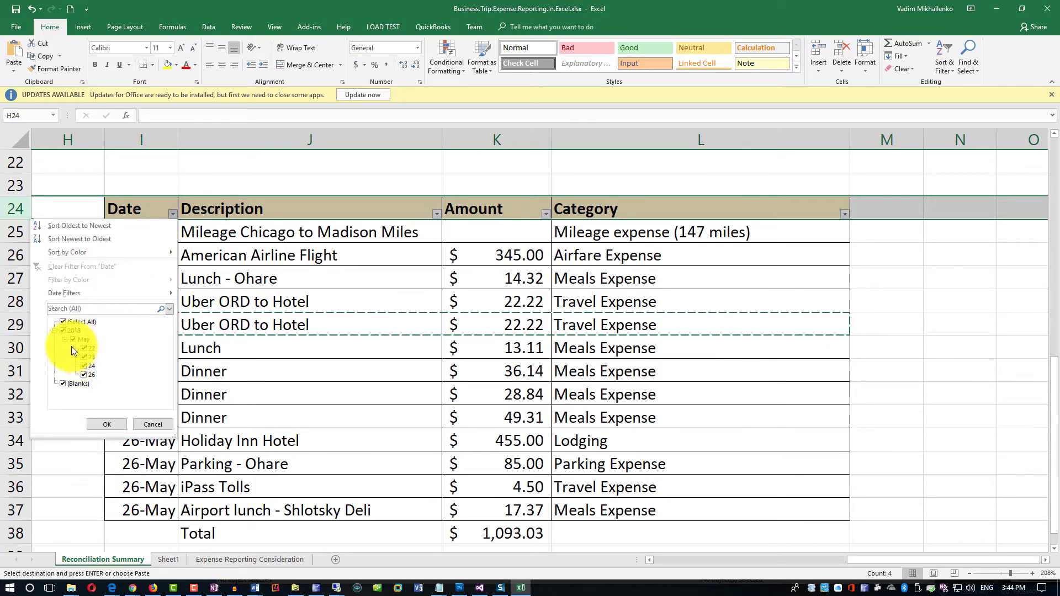
click(66, 321)
click(65, 321)
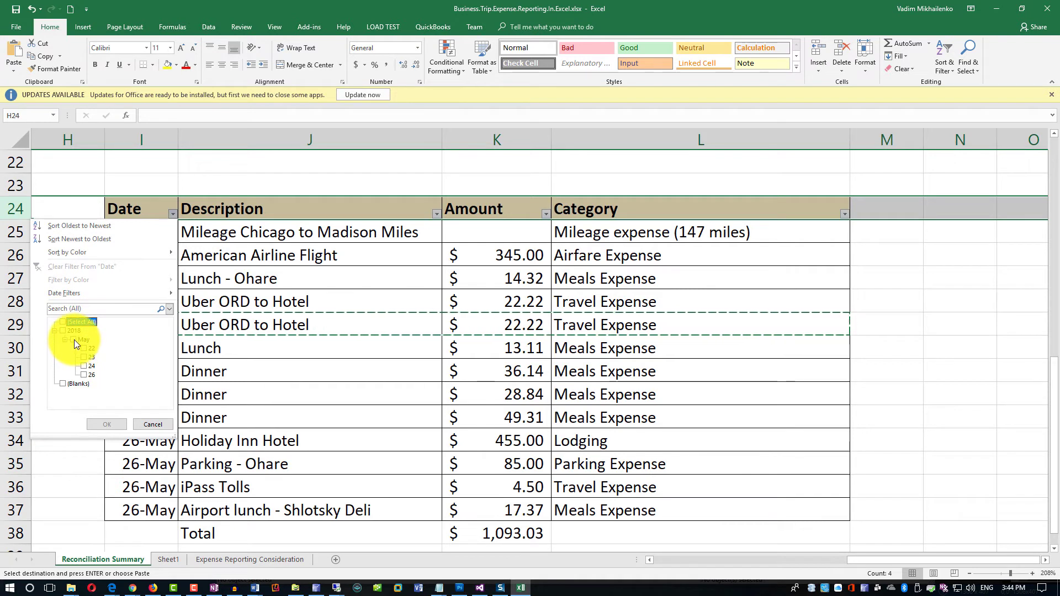
click(80, 349)
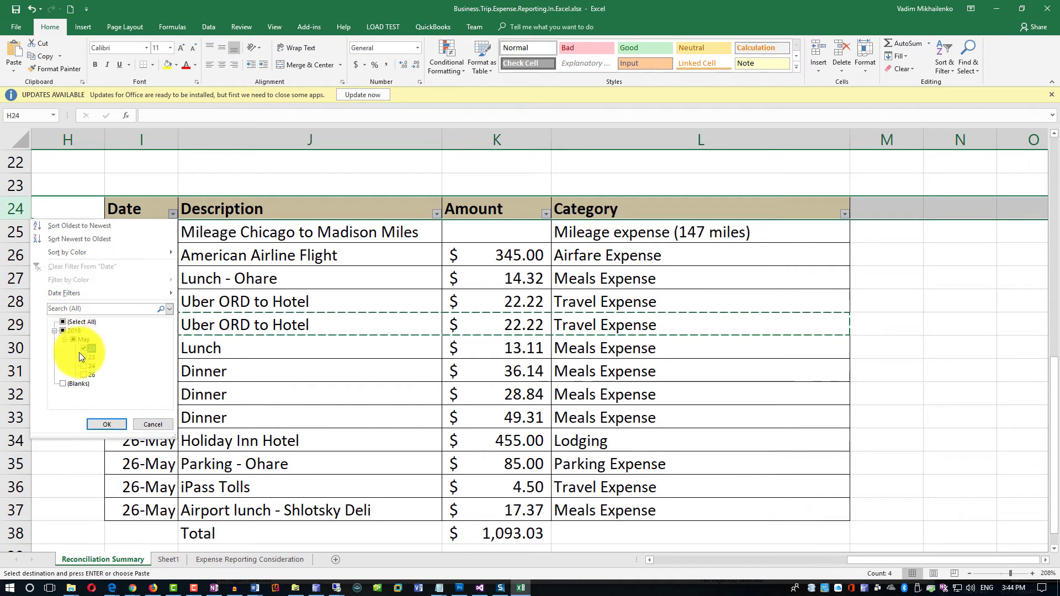
click(108, 425)
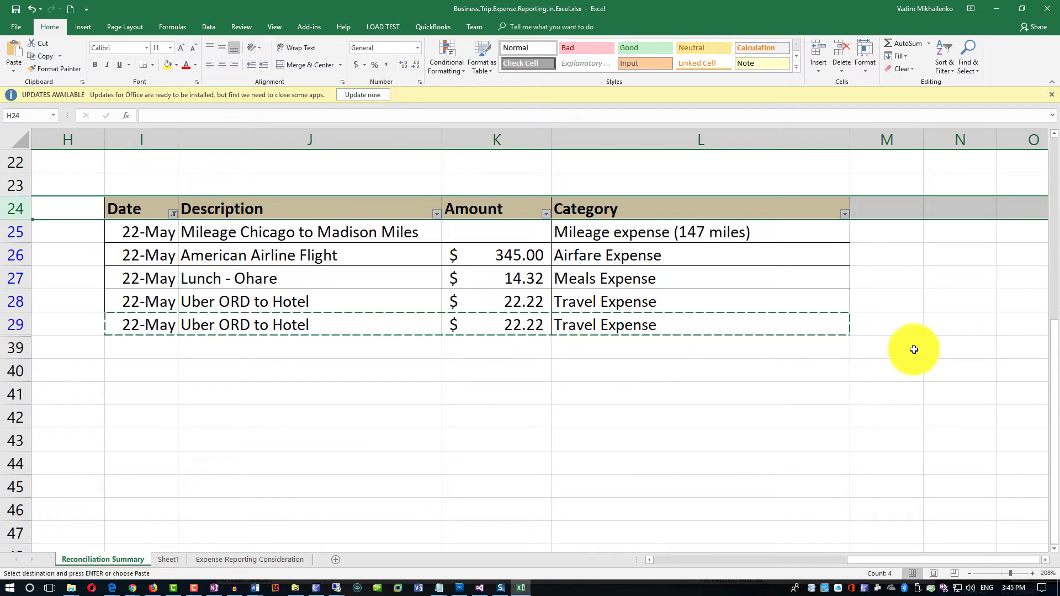
click(895, 324)
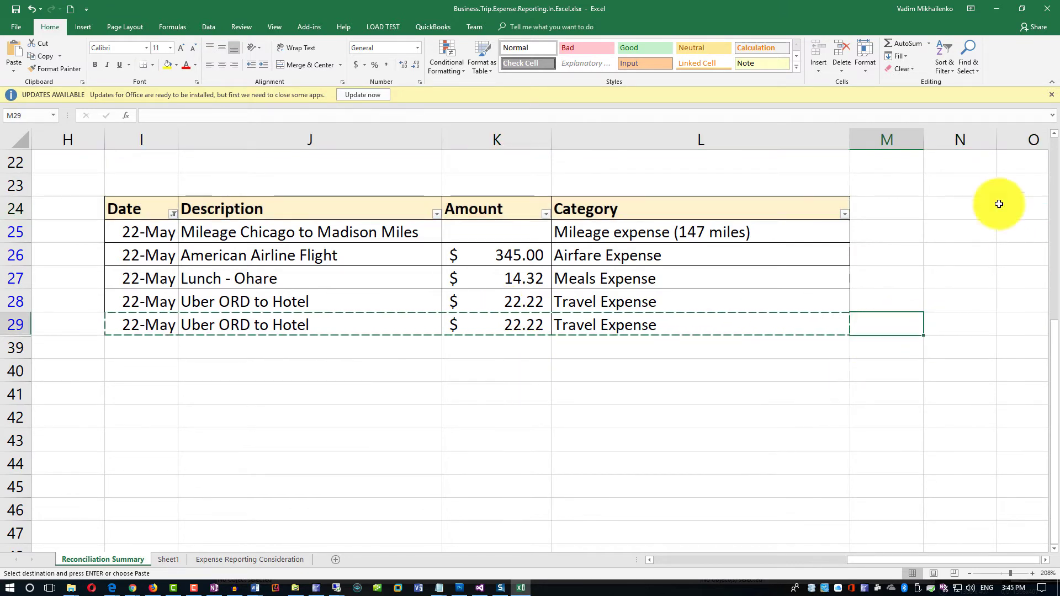
- Enter =SUBTOTAL(9,K25:K29) in M29, totalling the five 22-May amounts to 403.76
click(910, 42)
drag(537, 224, 528, 289)
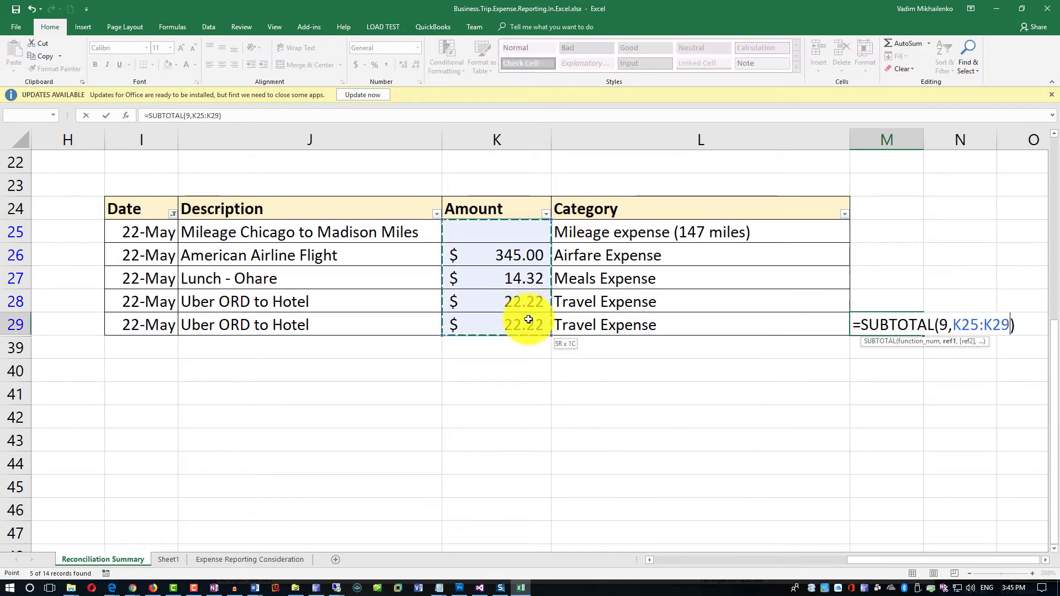
key(Return)
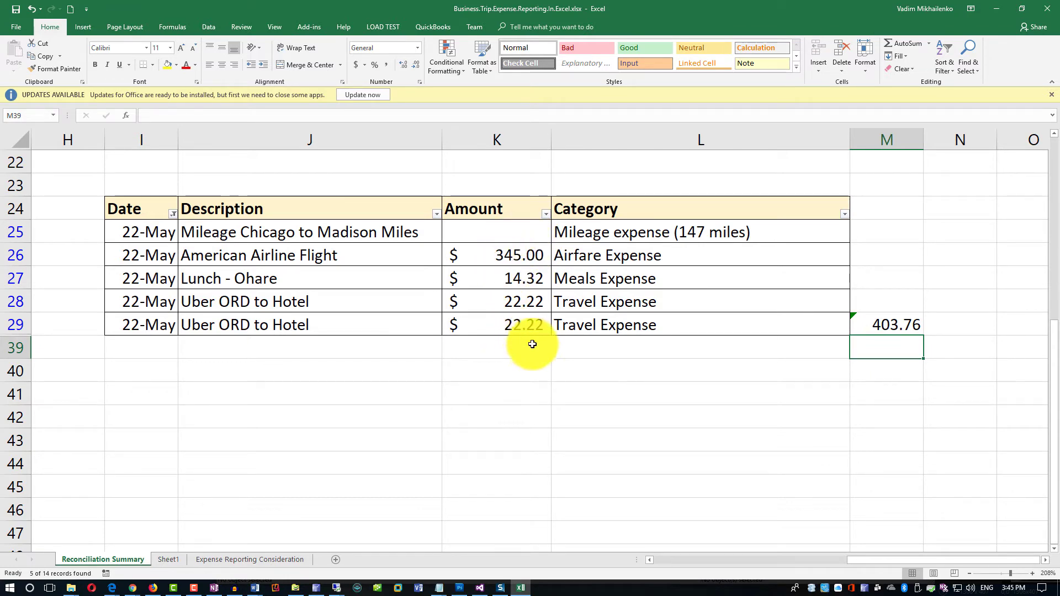
click(969, 574)
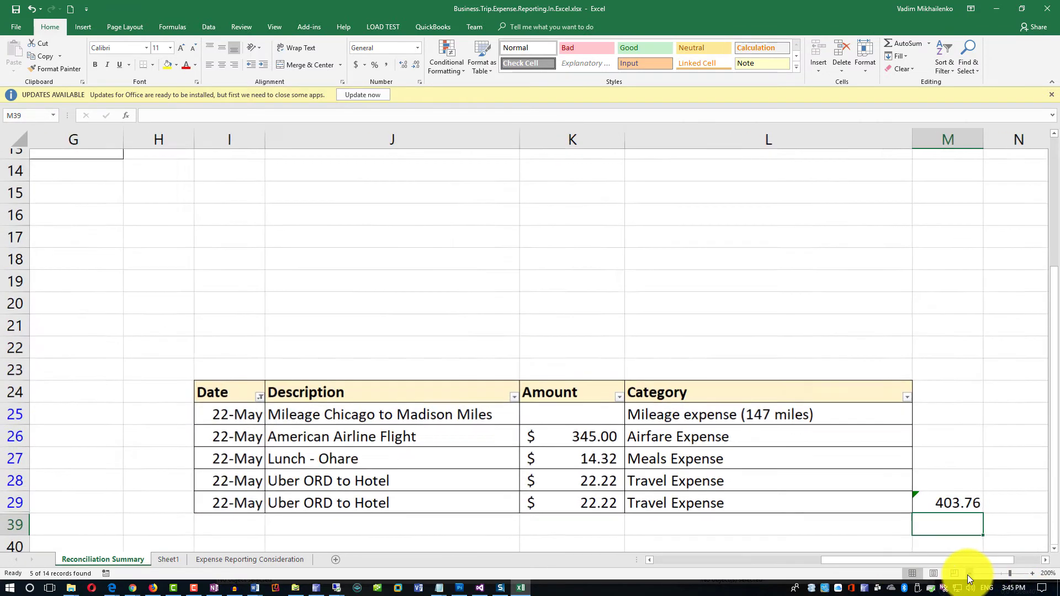
click(968, 575)
click(966, 575)
click(966, 575)
click(967, 575)
click(967, 575)
click(967, 575)
click(968, 575)
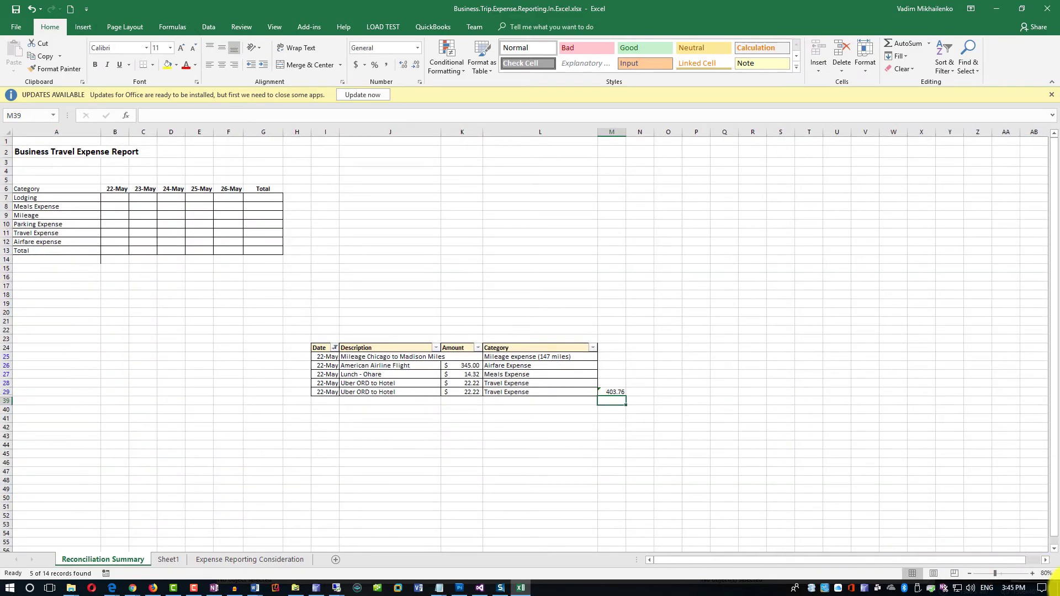
click(1032, 573)
click(1032, 574)
click(1032, 573)
click(1032, 574)
click(1033, 573)
drag(753, 557, 727, 557)
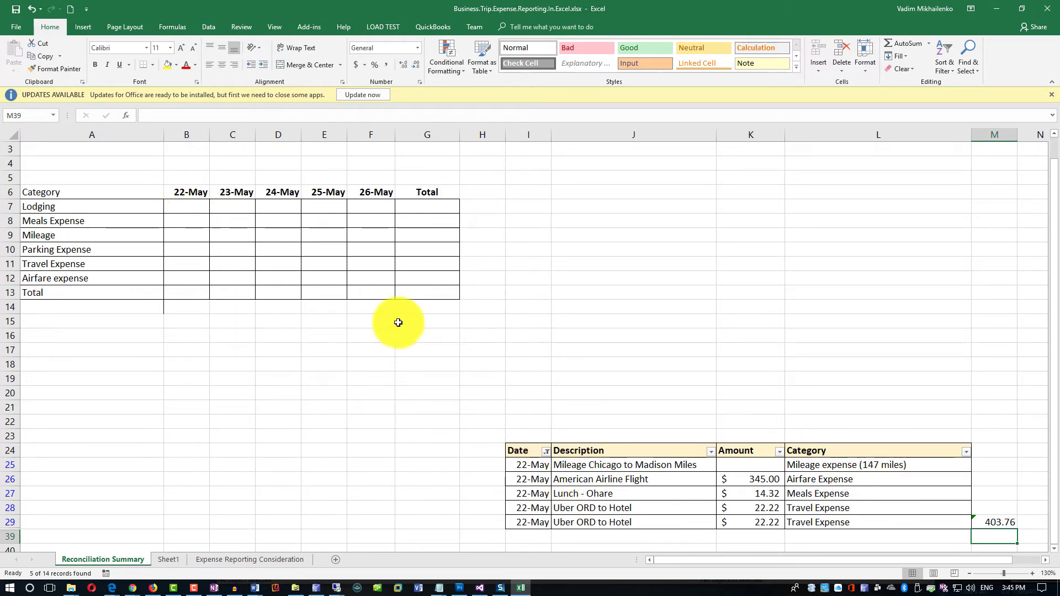
- Enter 147 as 22-May mileage in B9 and widen column B to fit
click(206, 237)
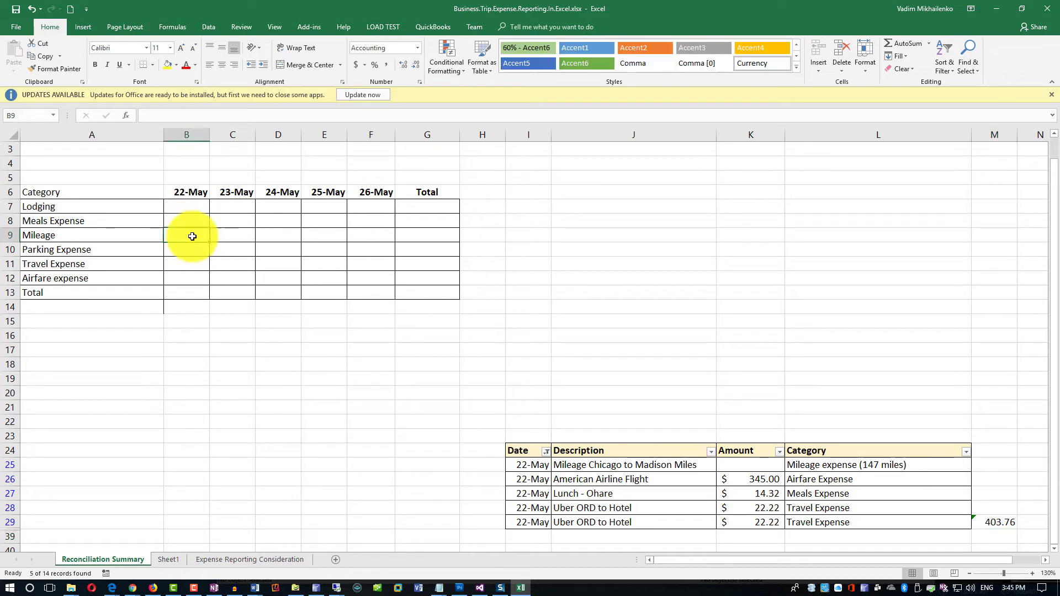
text(147)
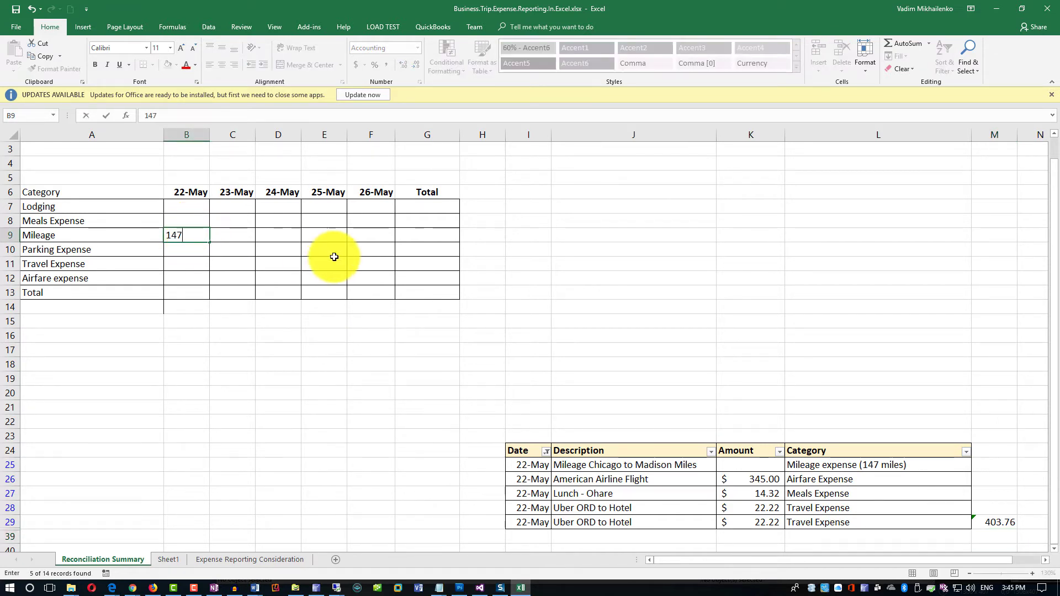
key(Return)
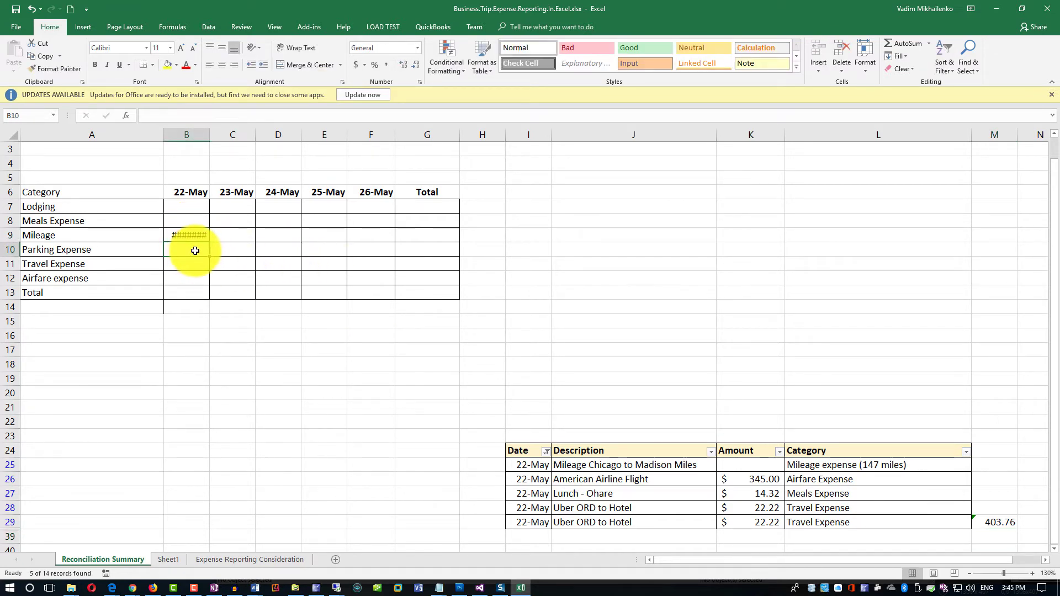
double_click(210, 134)
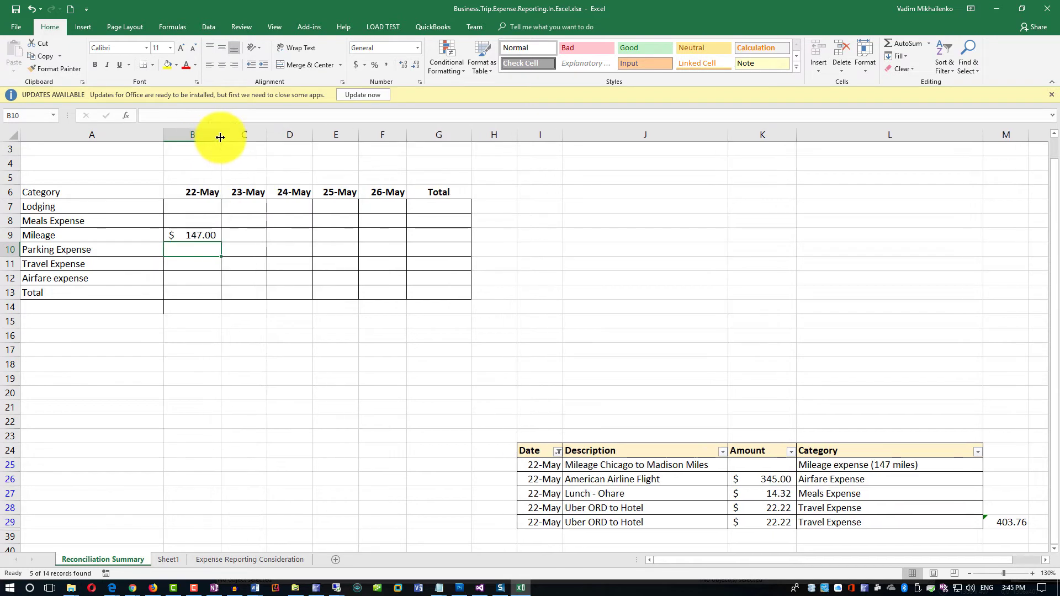
click(202, 231)
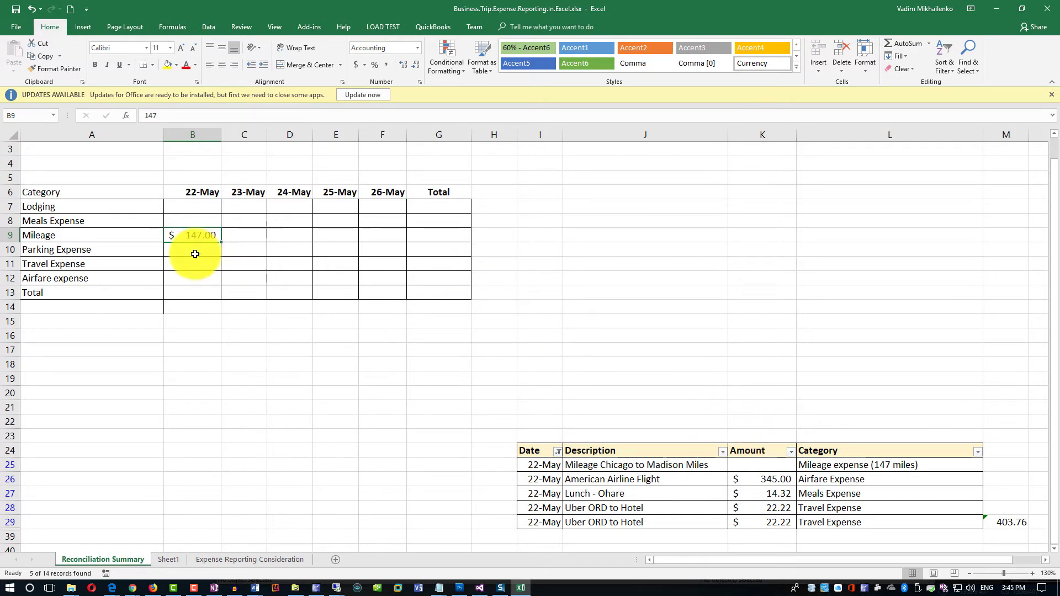
- Enter $345.00 airfare in B12 and the two Uber rides, $44.44, in B11
click(198, 277)
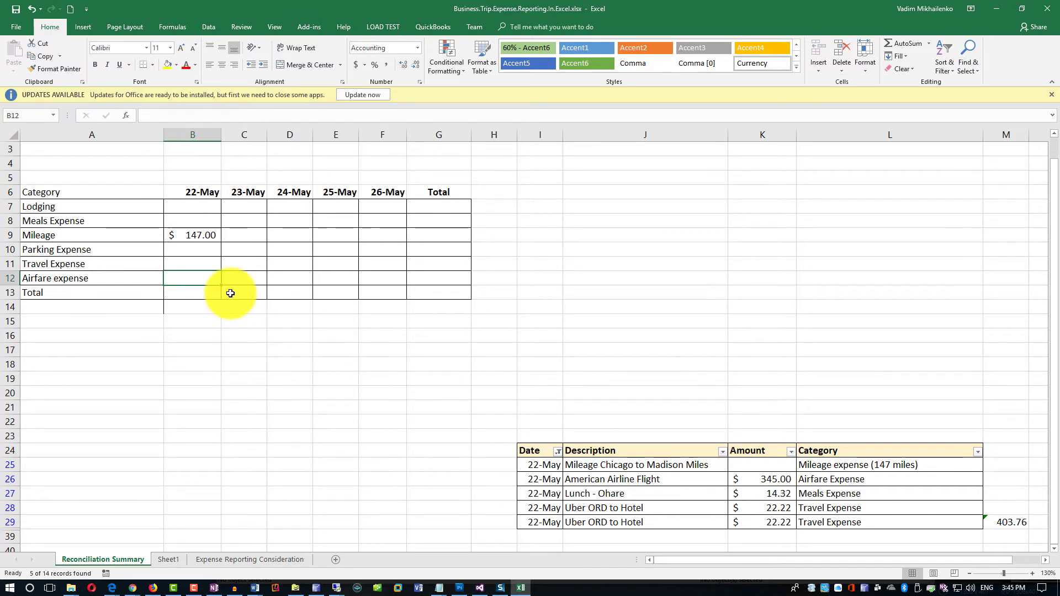
text(345)
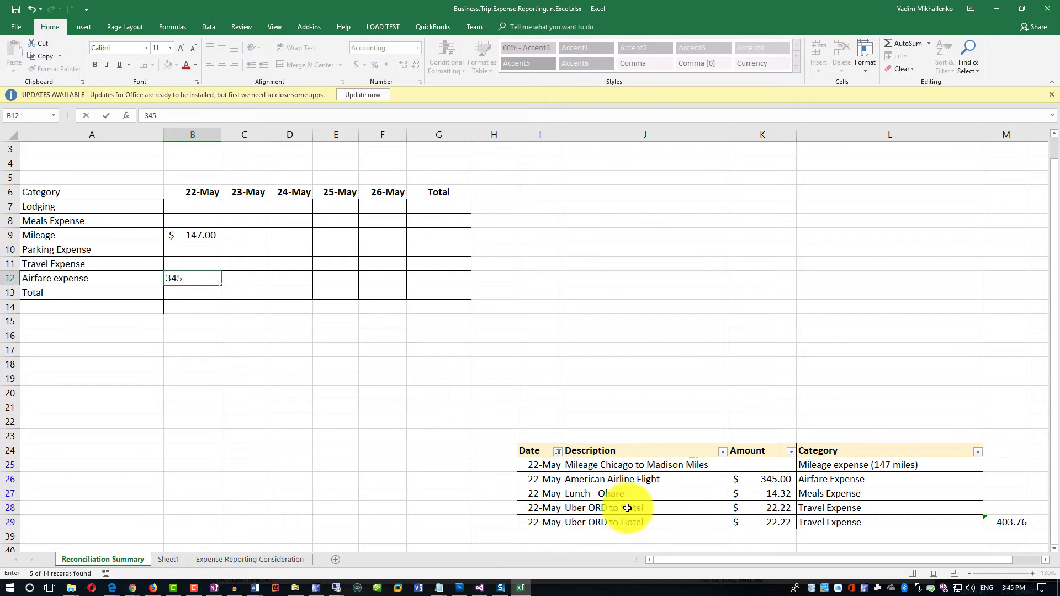
click(207, 266)
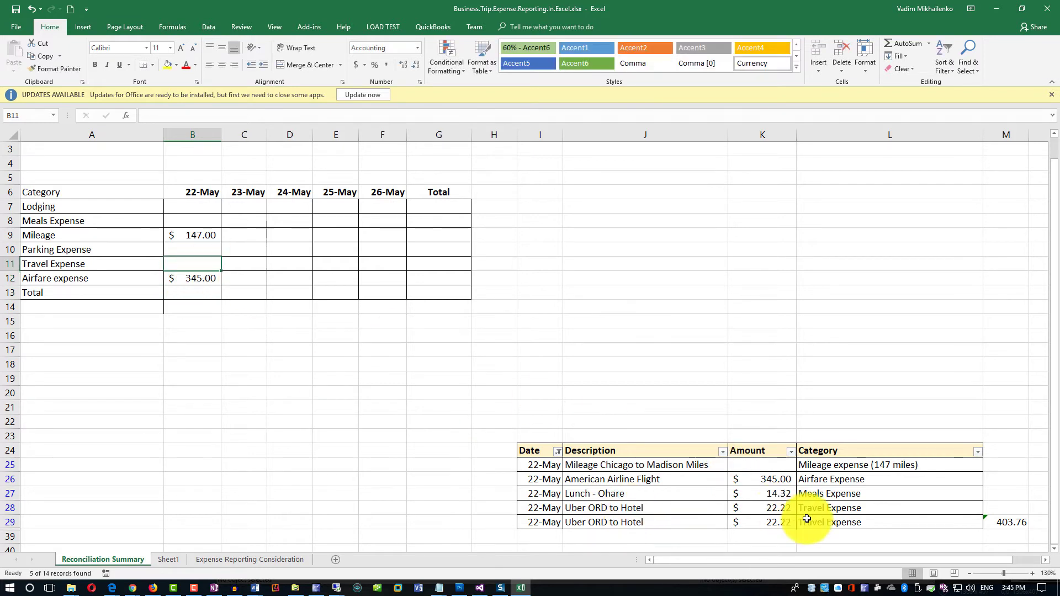
drag(780, 508, 784, 523)
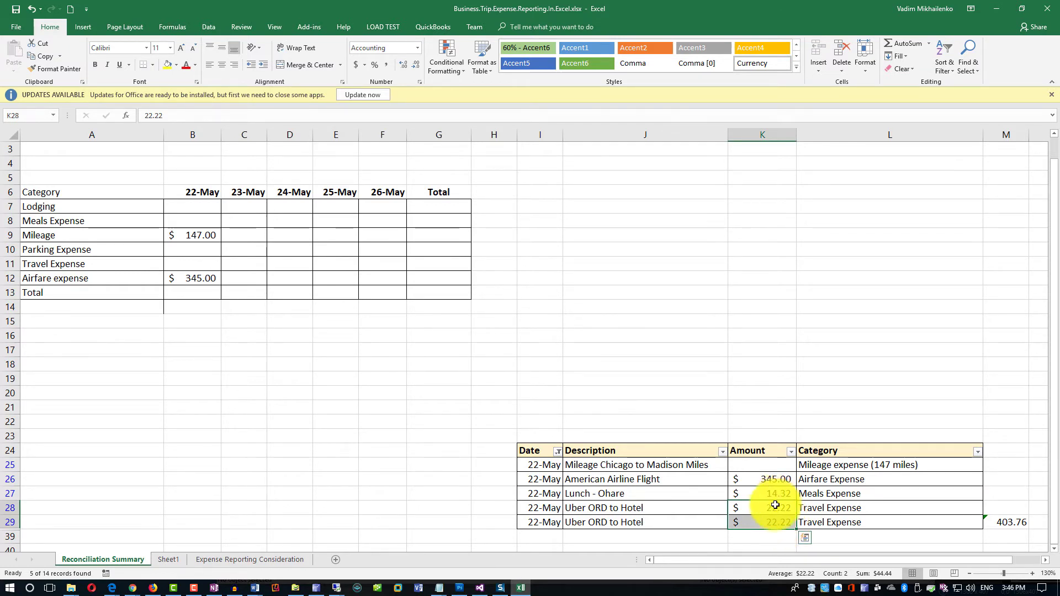
click(203, 267)
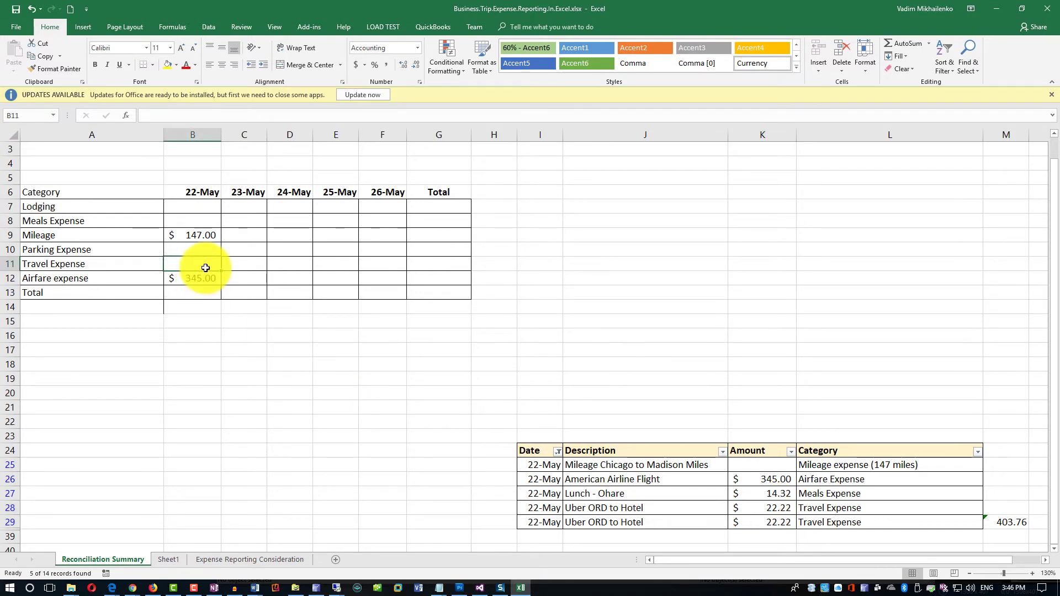
text(44.44)
click(207, 292)
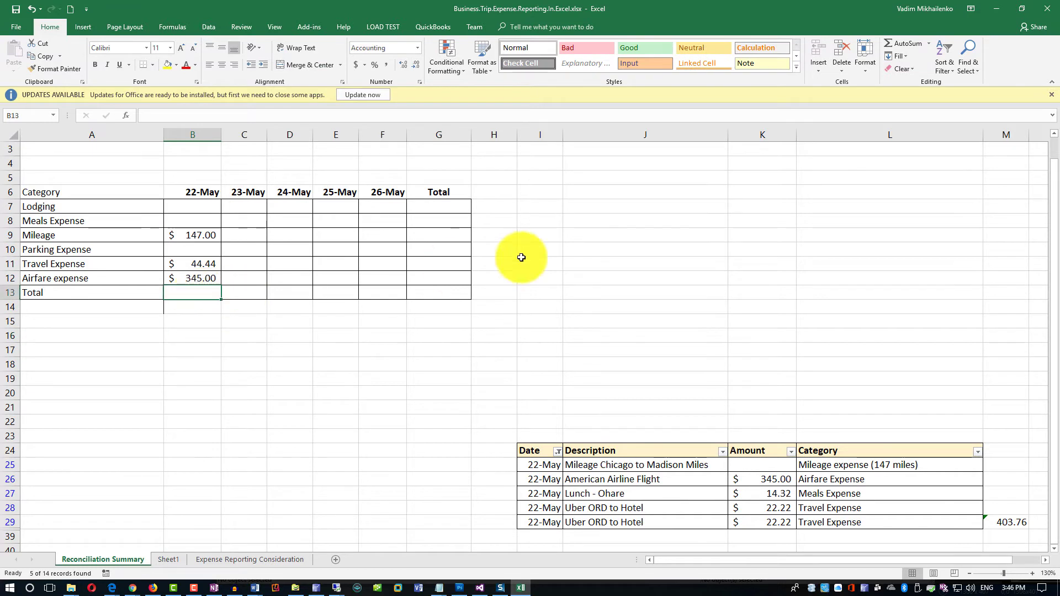
- Total the 22-May column in B13 with AutoSum over B7:B12
click(900, 43)
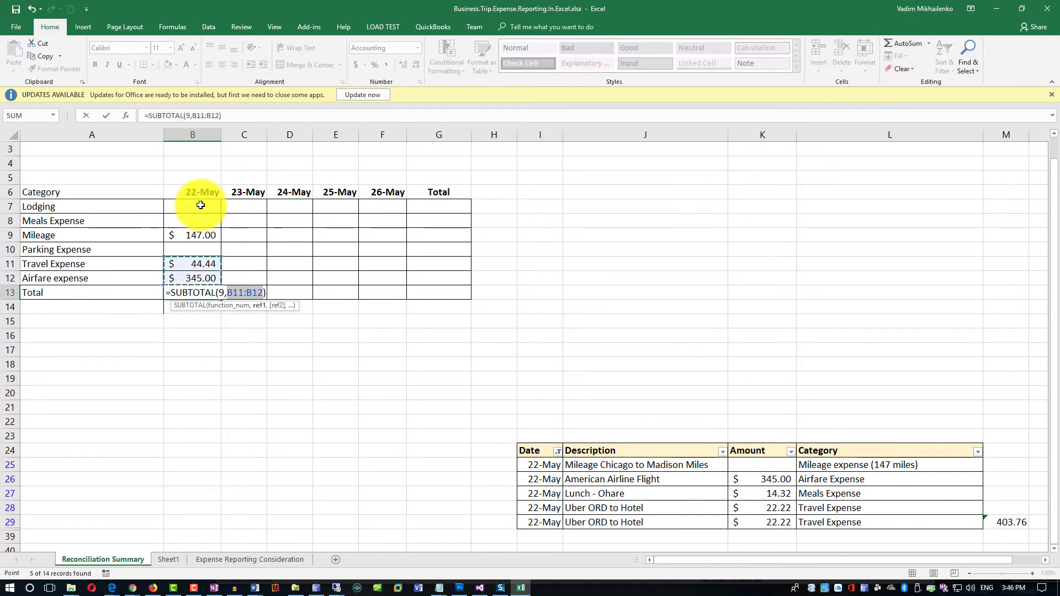
drag(200, 205, 196, 284)
key(Return)
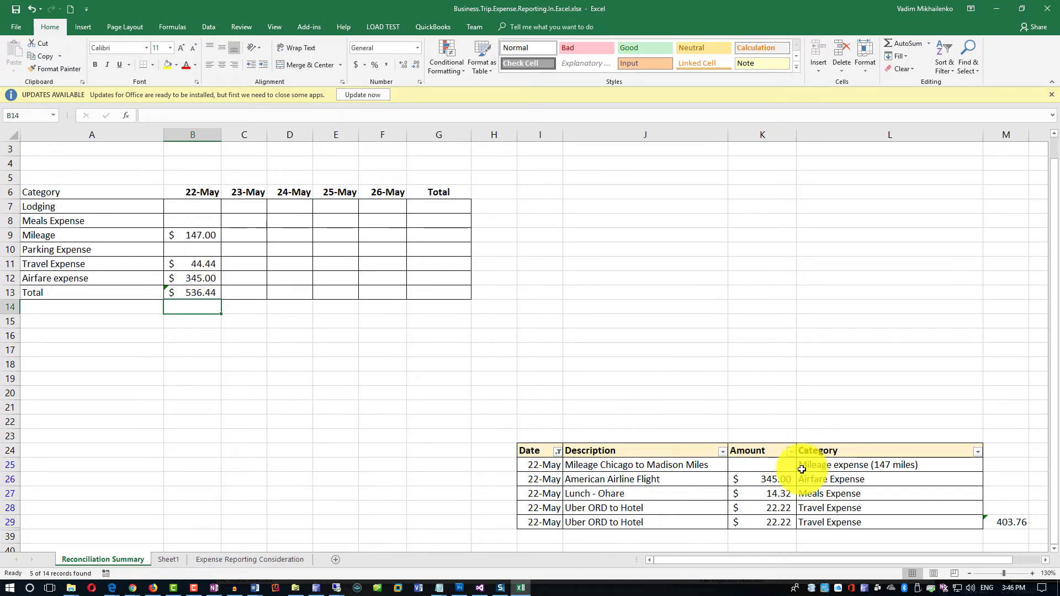
- Enter 147 as the list's mileage amount in K25 and 14.32 meals in B8
click(774, 466)
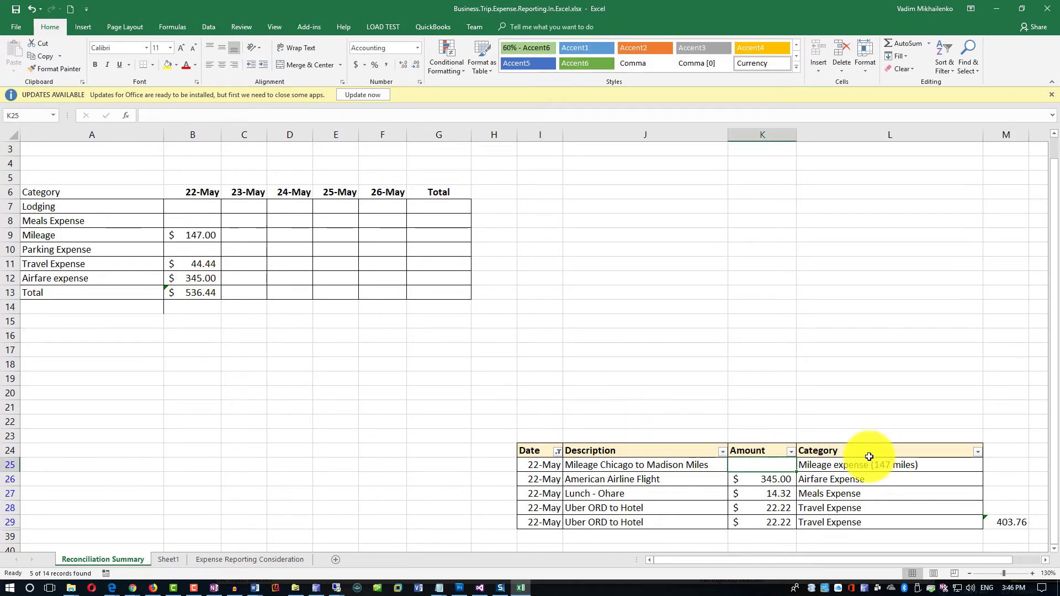
text(147)
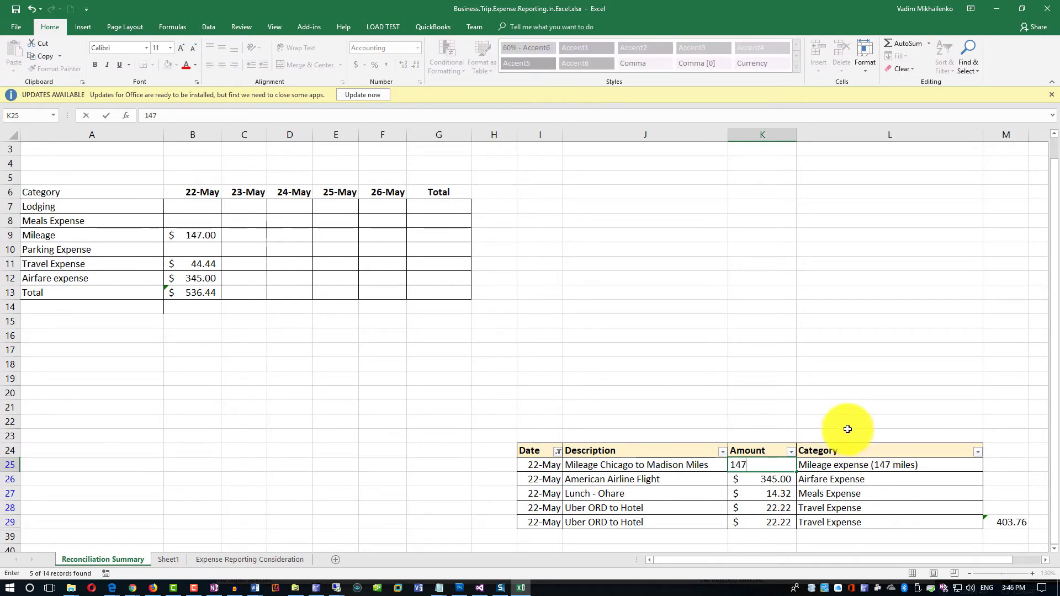
key(Return)
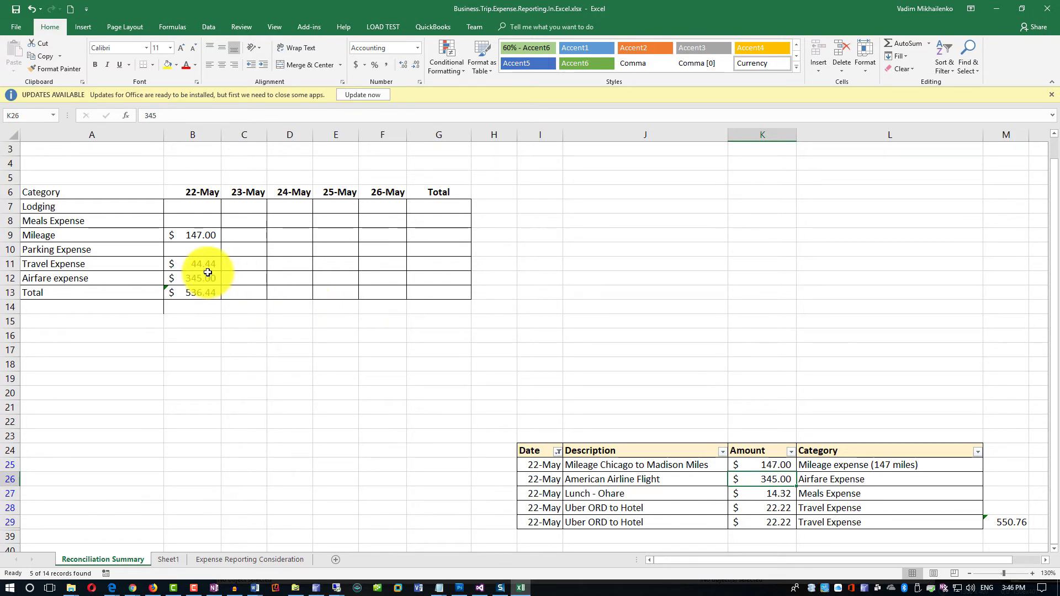
click(193, 221)
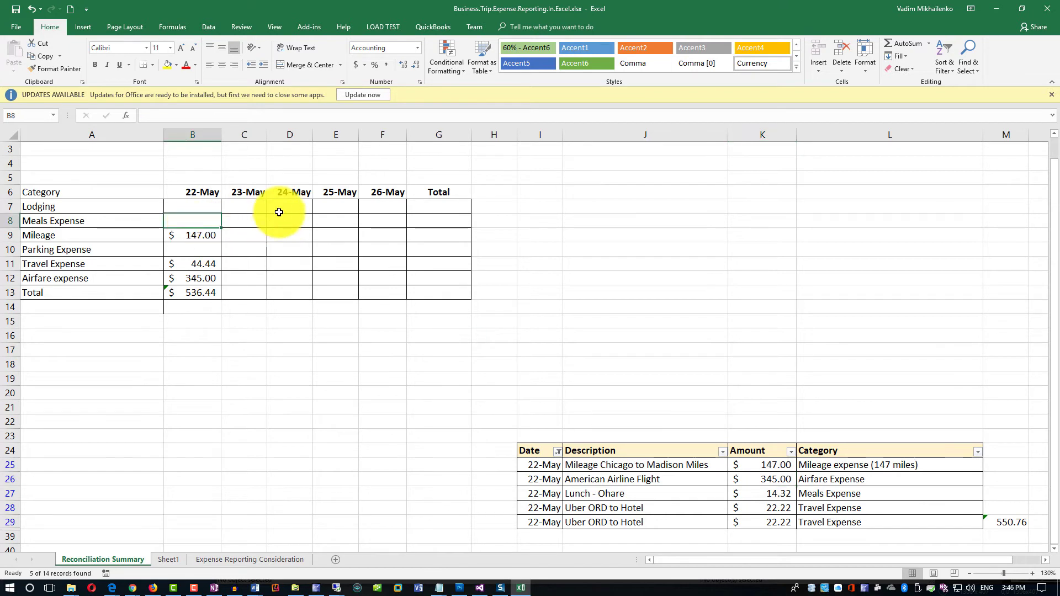
text(14.32)
click(195, 378)
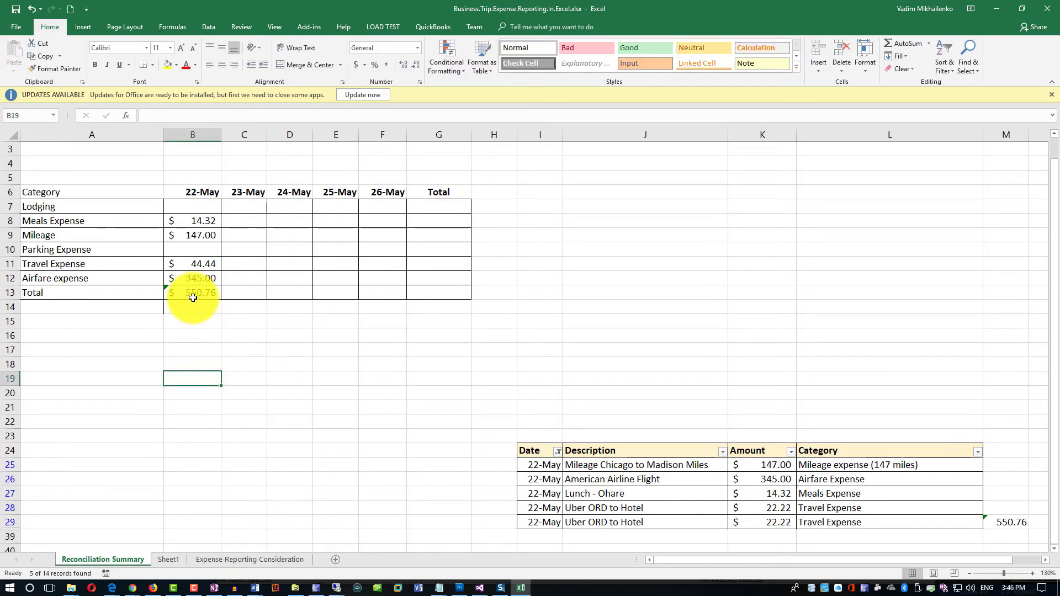
- Inspect the expense list's total formula cell
click(1011, 521)
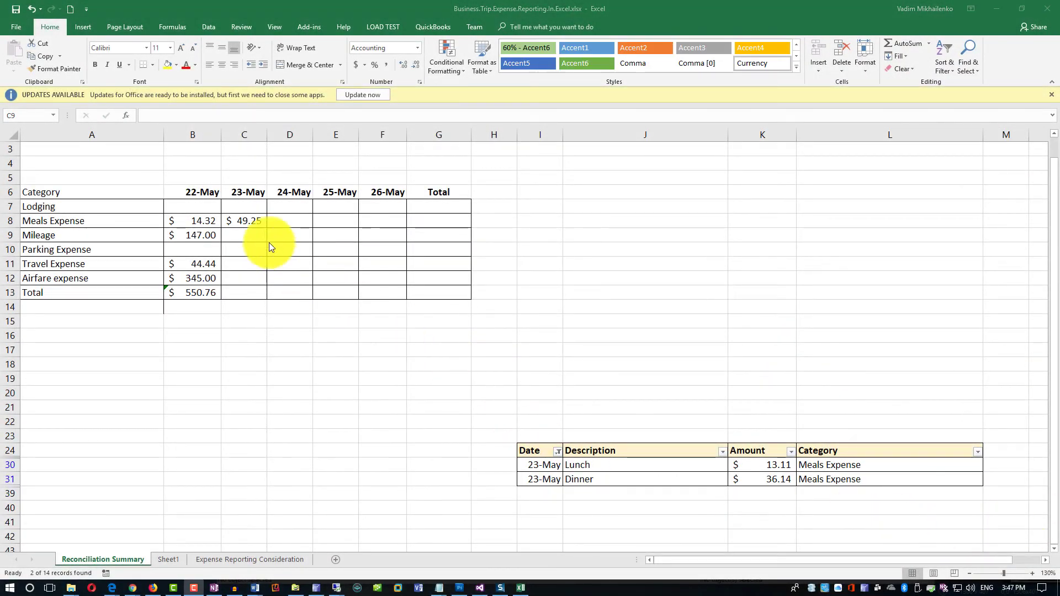
- Correct the 23-May meals formula in C8 so it totals $49.25
click(251, 223)
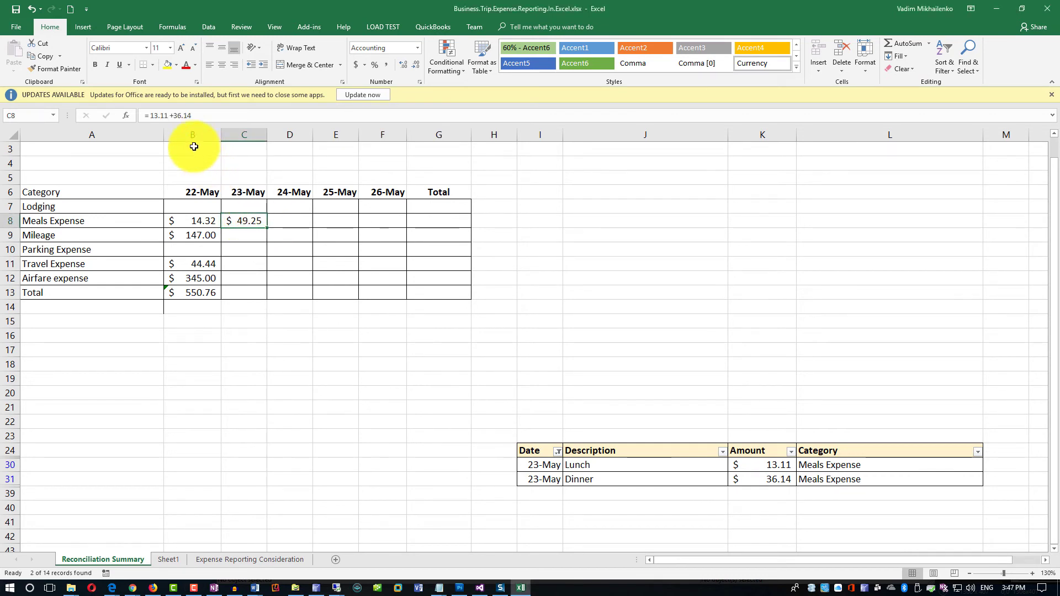
double_click(252, 221)
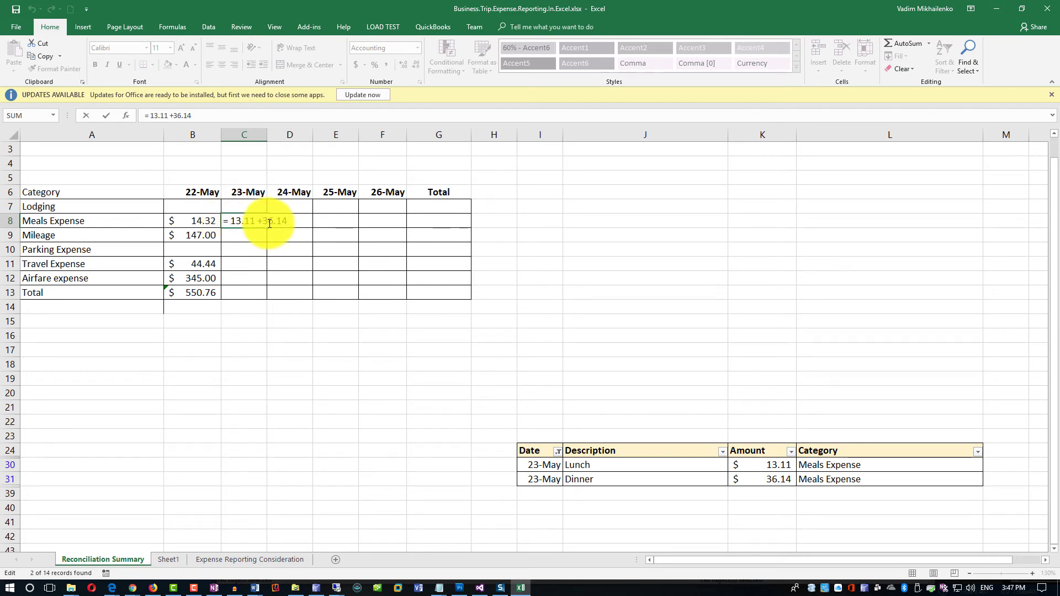
click(251, 234)
key(BackSpace)
key(BackSpace)
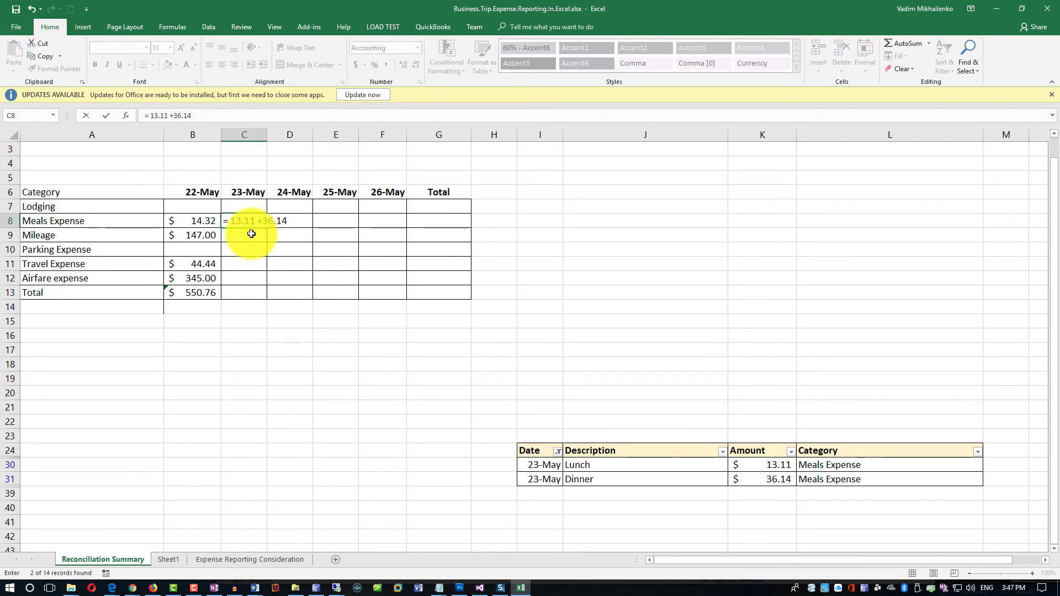
key(Return)
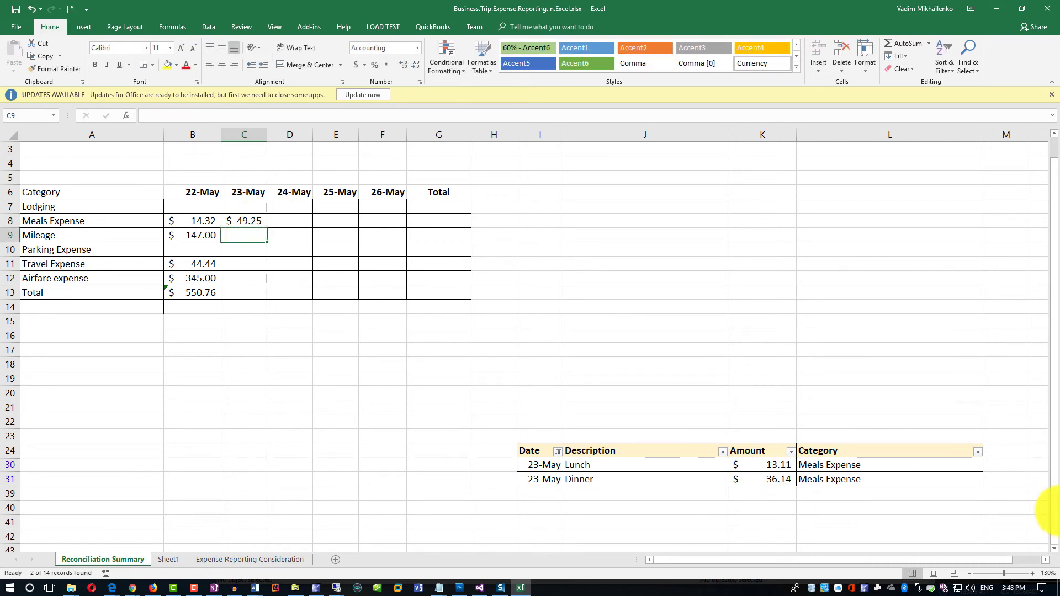
- Add a 49.25 subtotal in M31 over the Lunch and Dinner amounts K30:K31
click(1006, 479)
click(904, 45)
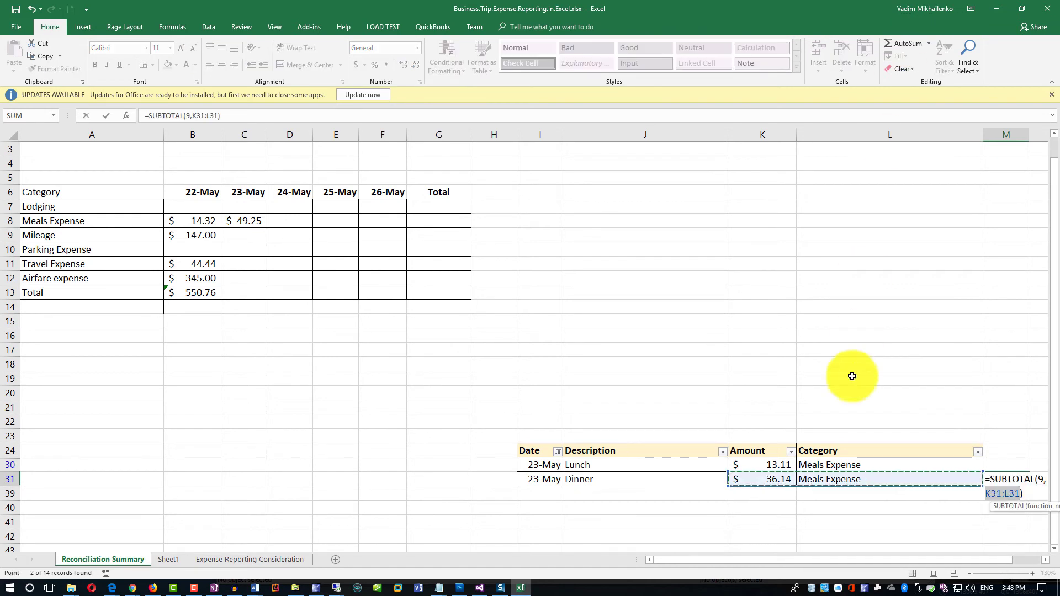
drag(764, 464, 761, 478)
key(Return)
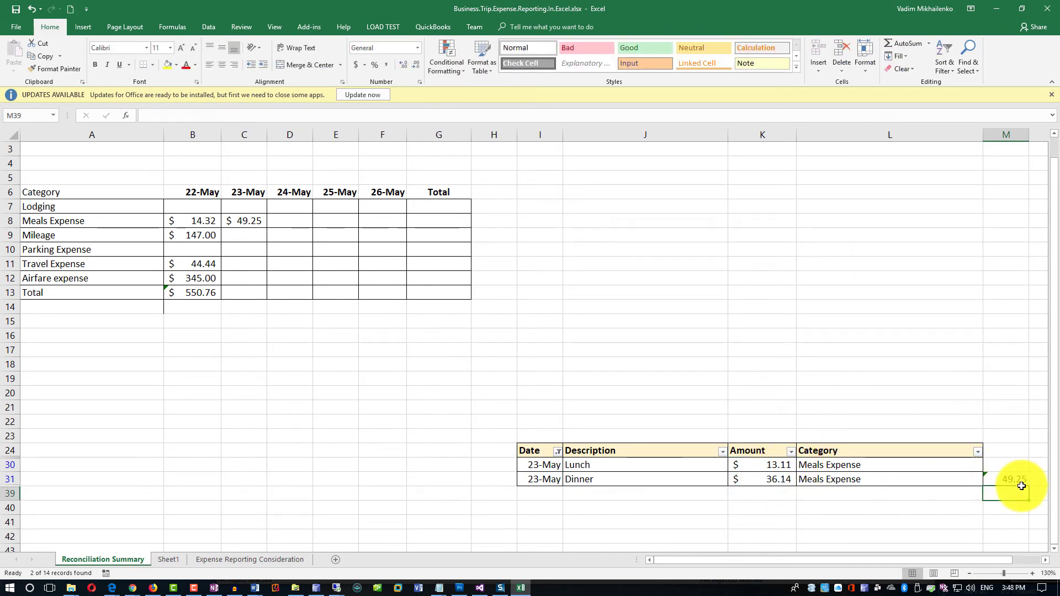
- Copy the 22-May Total formula from B13 into C13 for 23-May
click(210, 294)
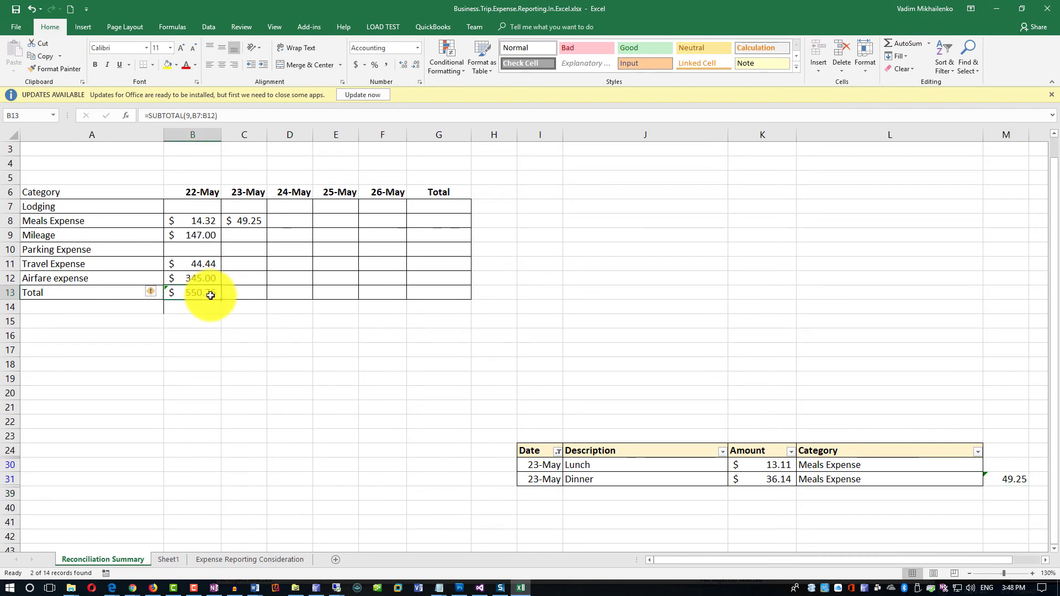
click(41, 55)
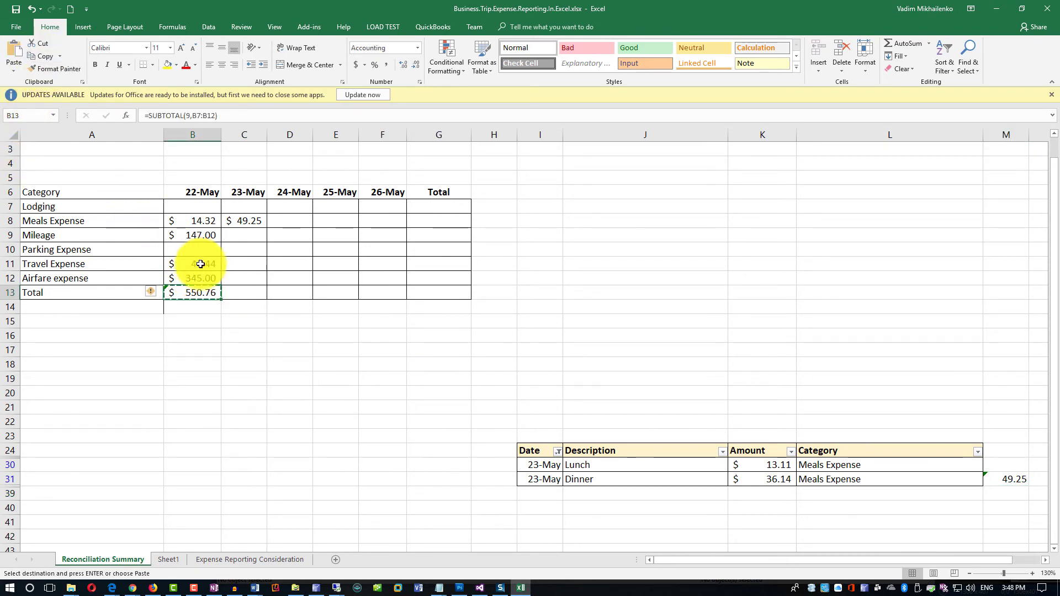
click(242, 297)
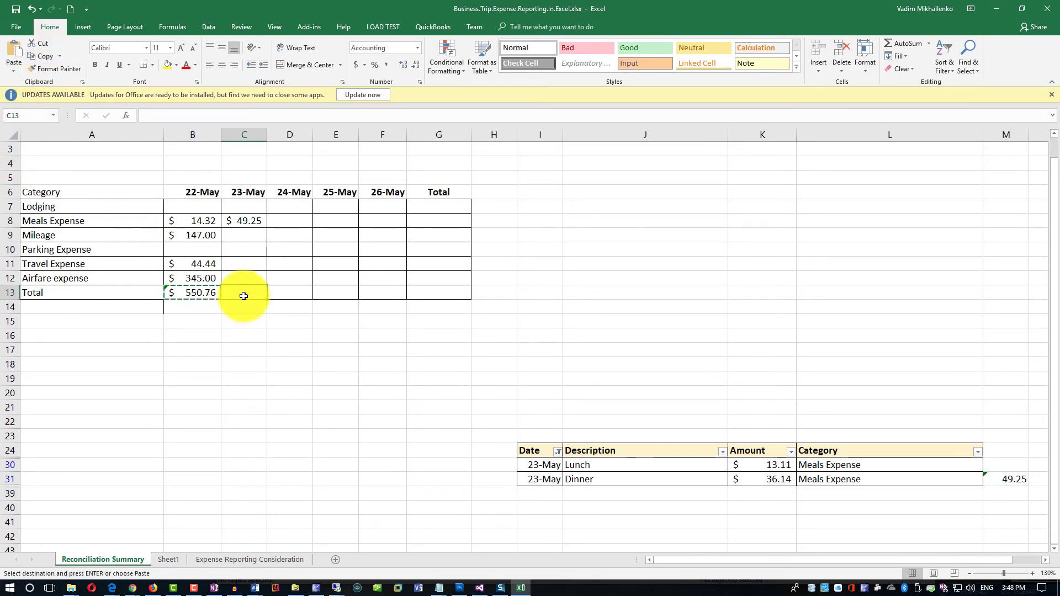
key(ctrl+v)
click(247, 334)
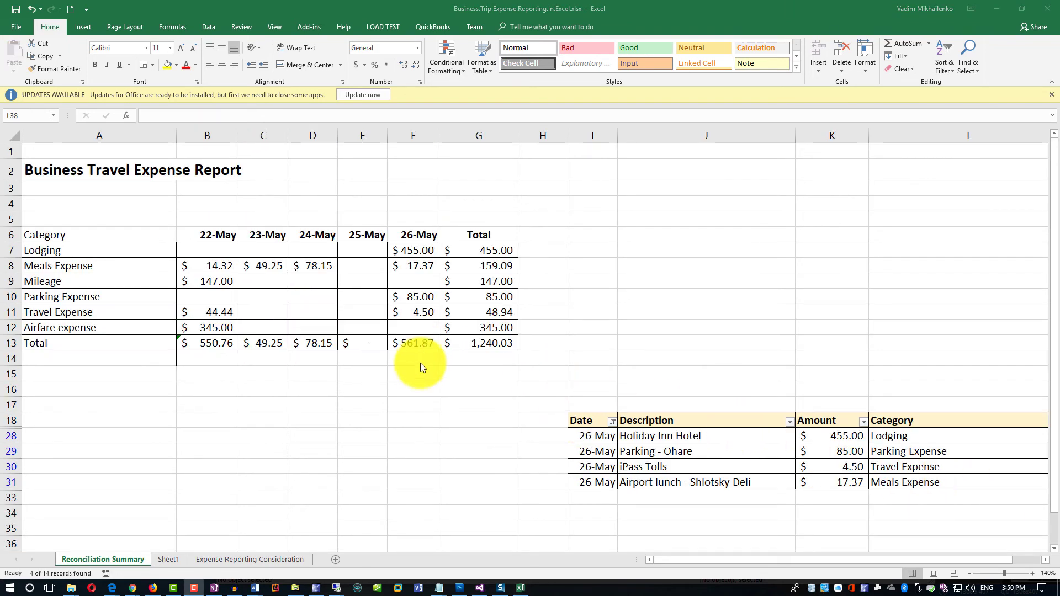
- Apply a tan fill to the Total row B13:G13 and the Total column G7:G13
drag(214, 347, 467, 347)
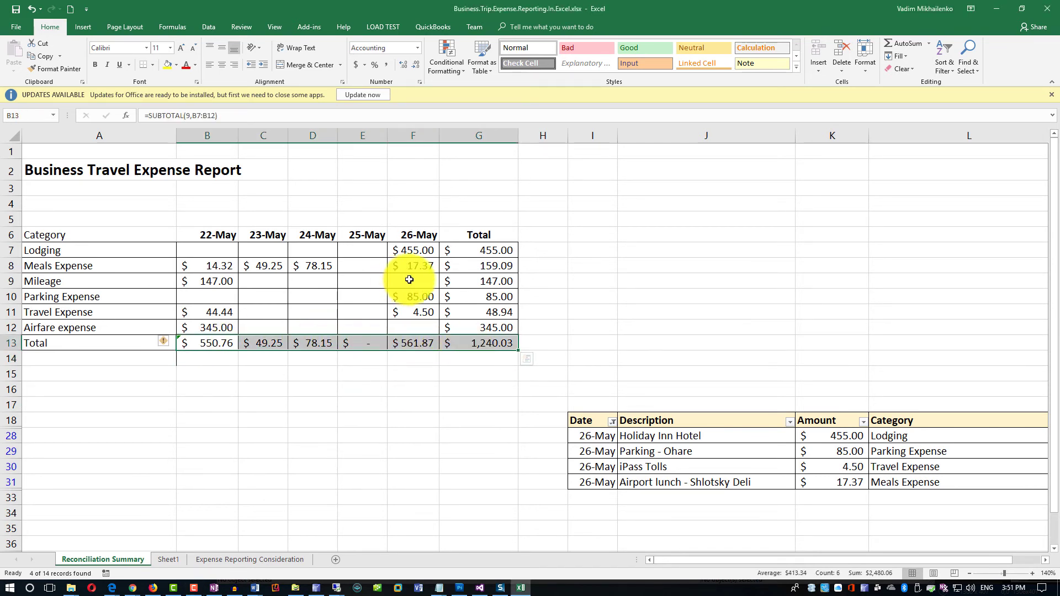
click(177, 65)
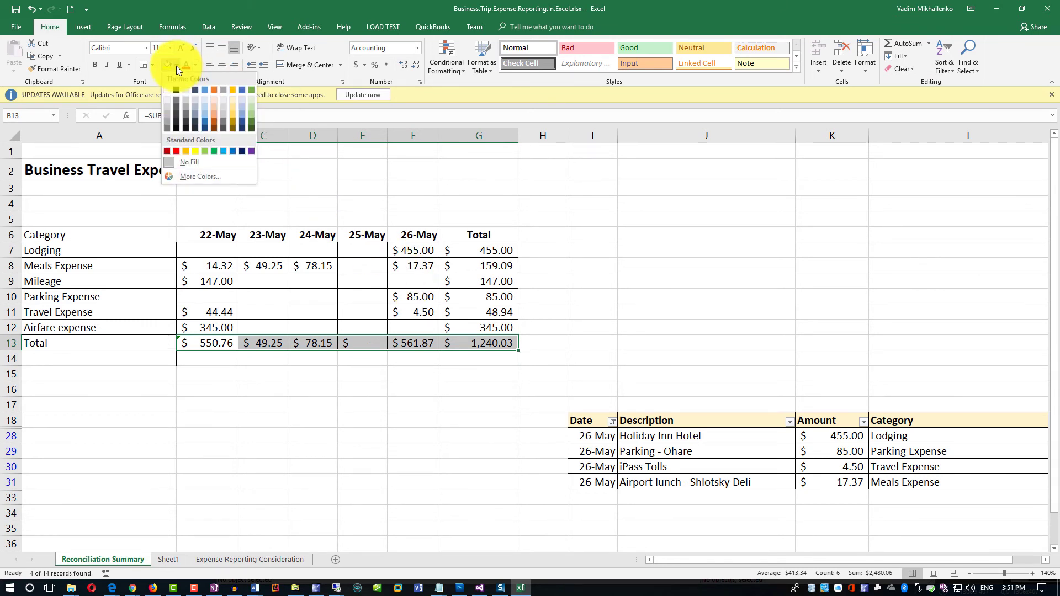
click(233, 99)
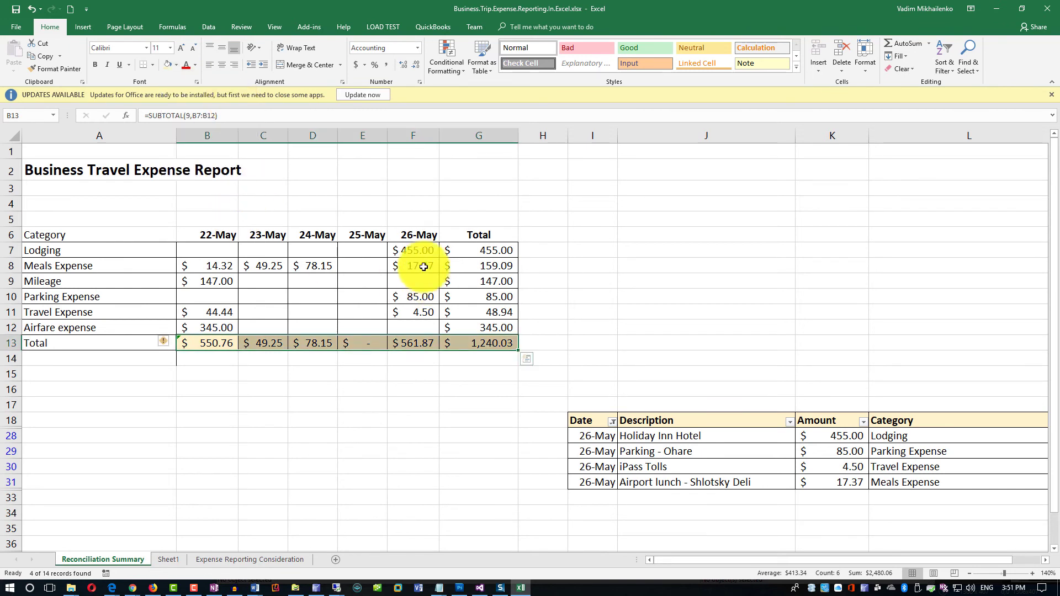
drag(480, 251, 476, 343)
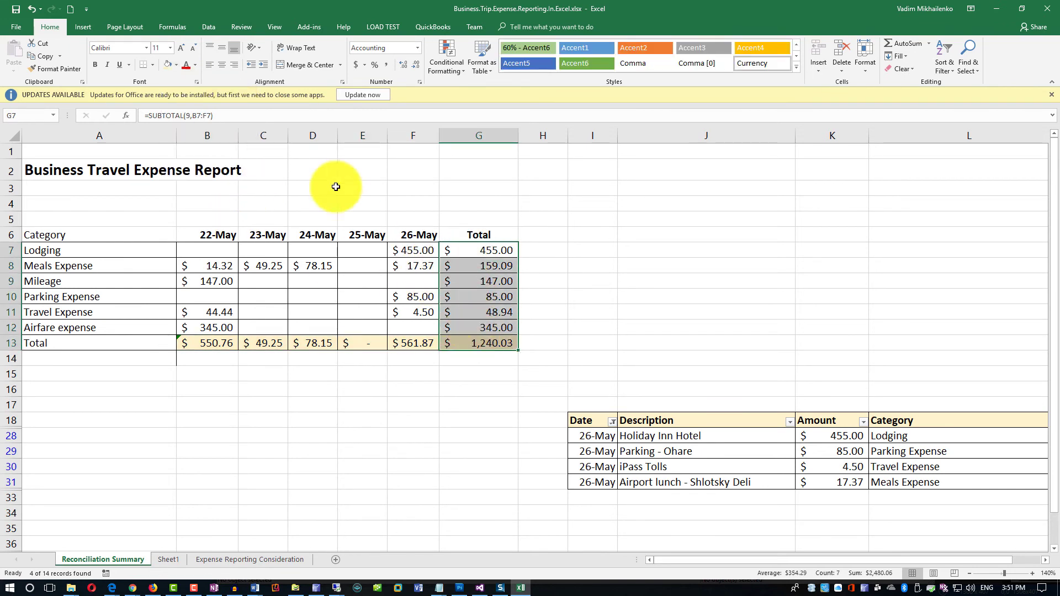
click(167, 65)
click(579, 279)
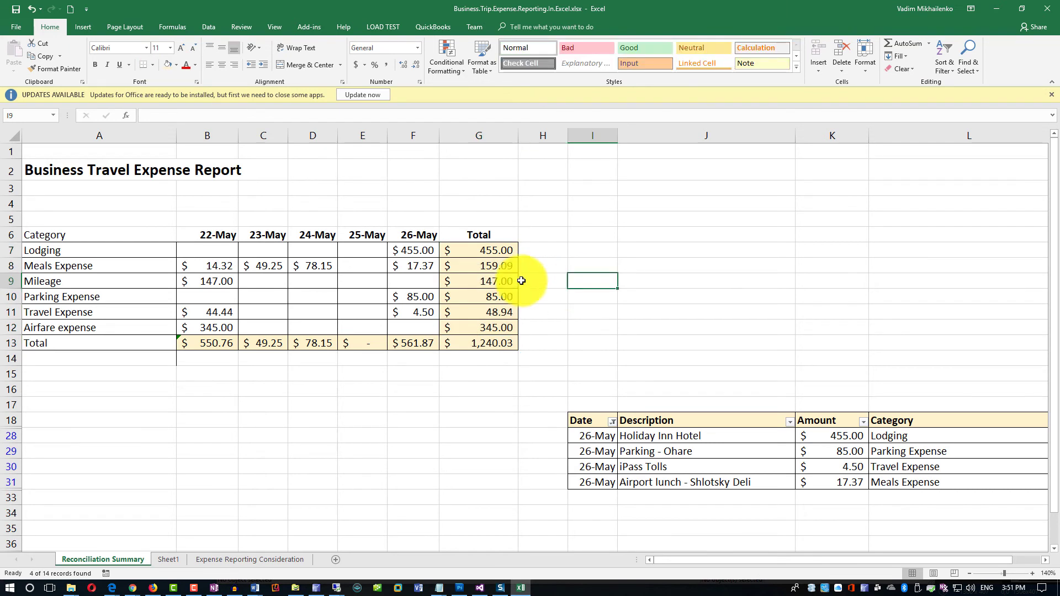
- Clear the Date column filter so every expense row shows again
click(613, 423)
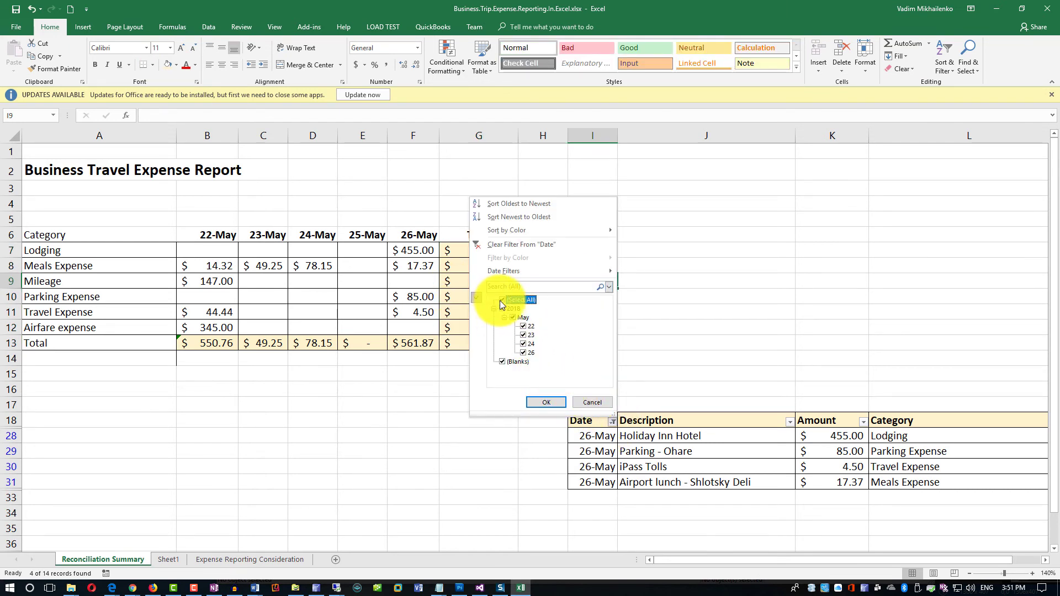
click(545, 403)
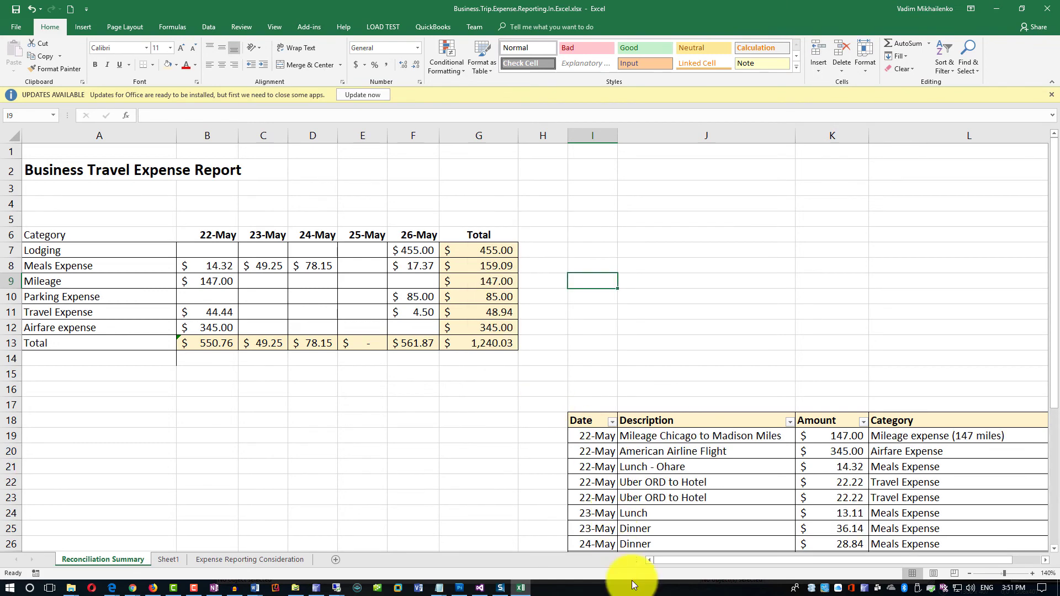
drag(720, 562, 1036, 491)
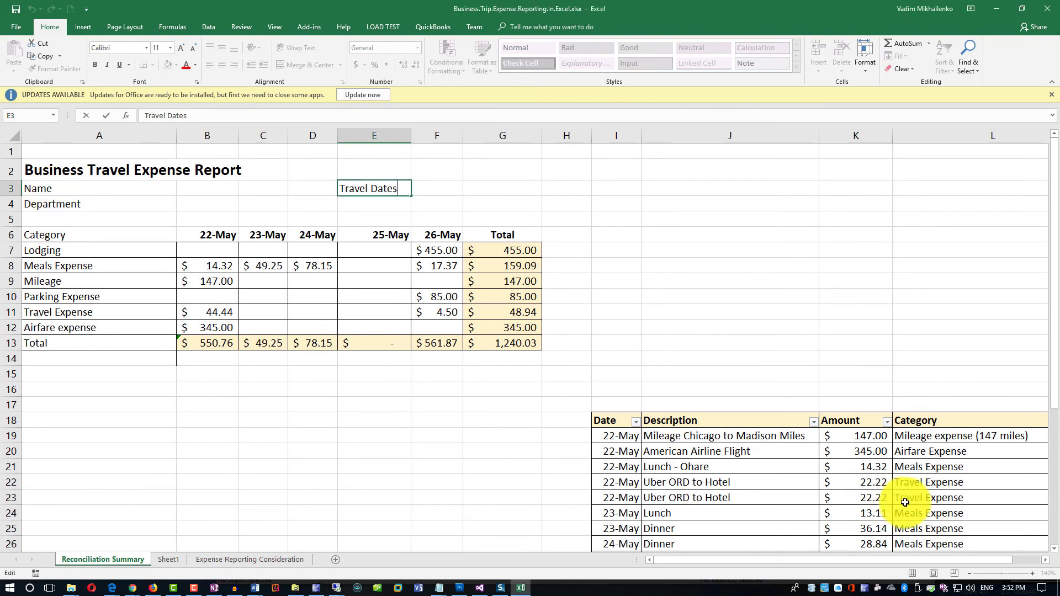
- Enter the traveller's name in B3, Marketing in B4 and 5/22 - 5/26 in F3
click(194, 190)
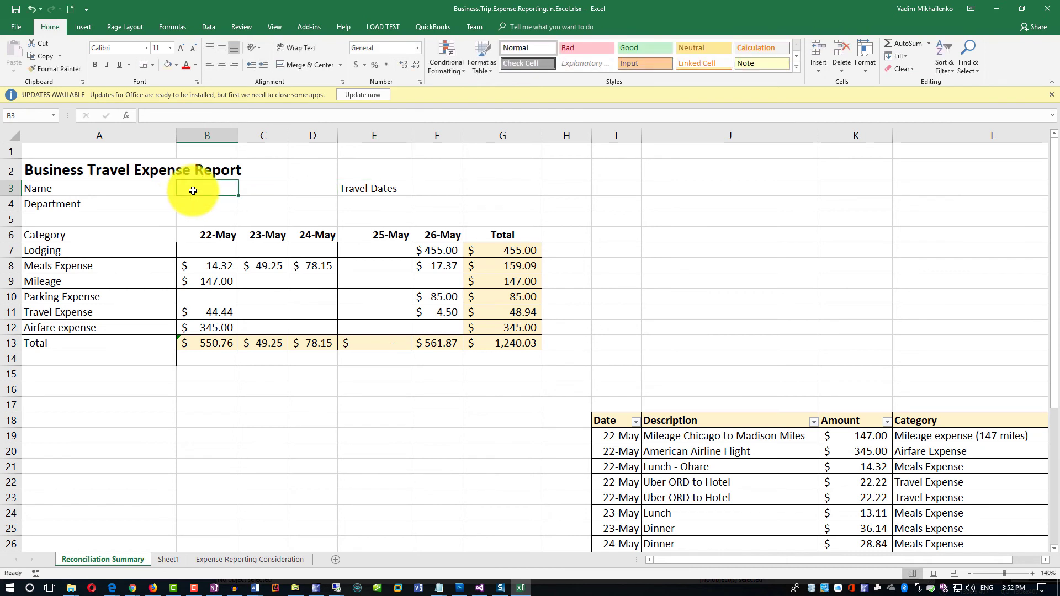
text(Jason Smith)
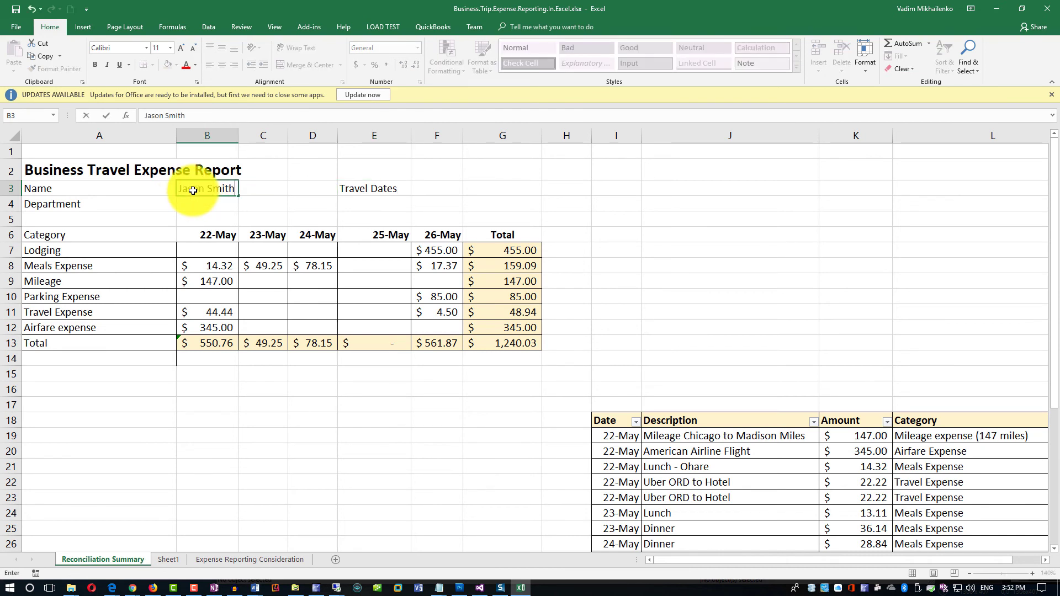
click(194, 207)
text(Marketing)
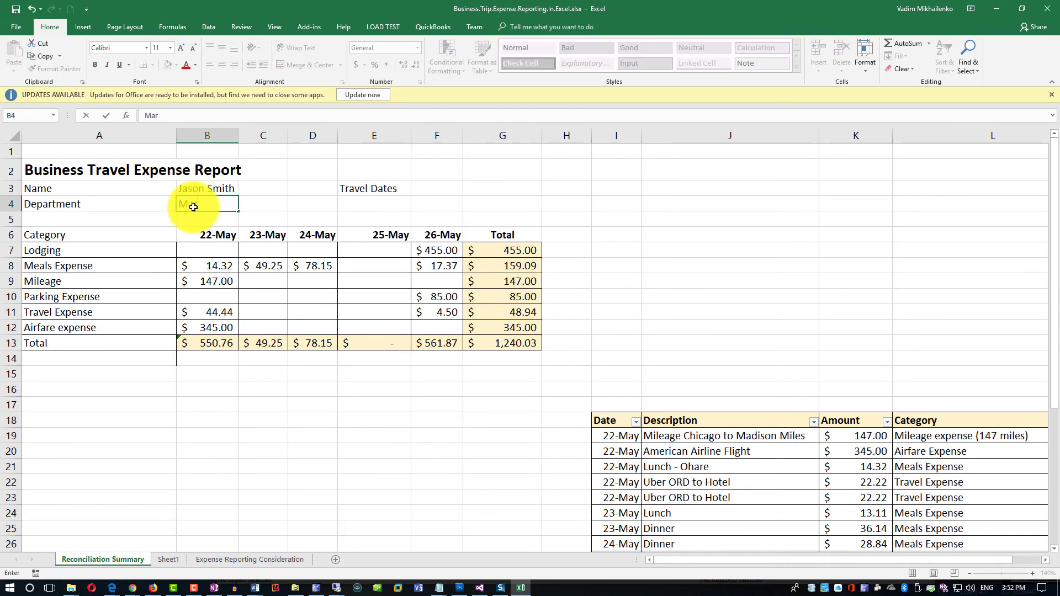
click(433, 191)
text(5/22 - 5/26)
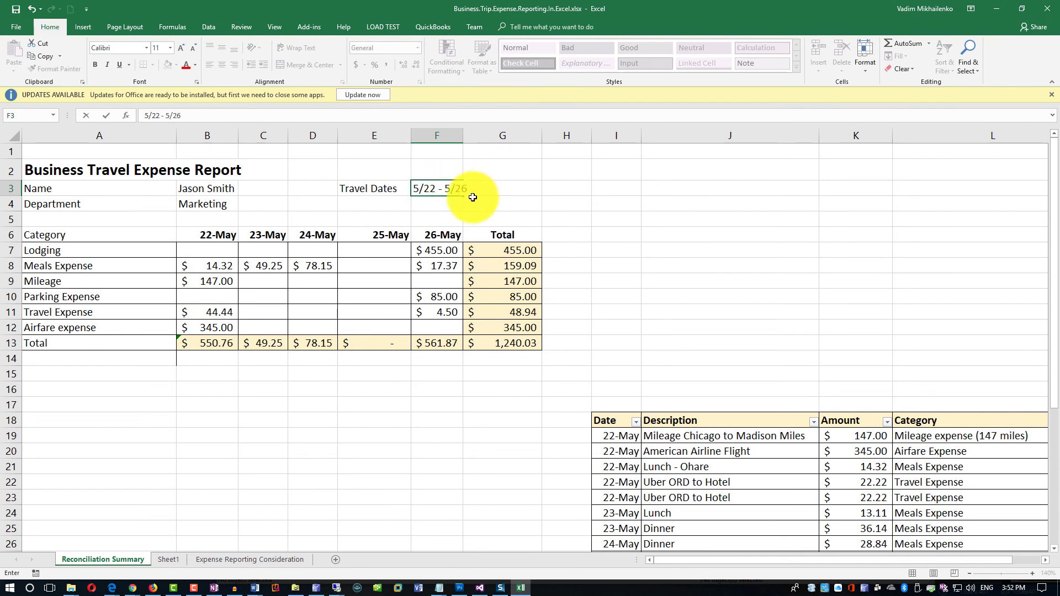
click(431, 218)
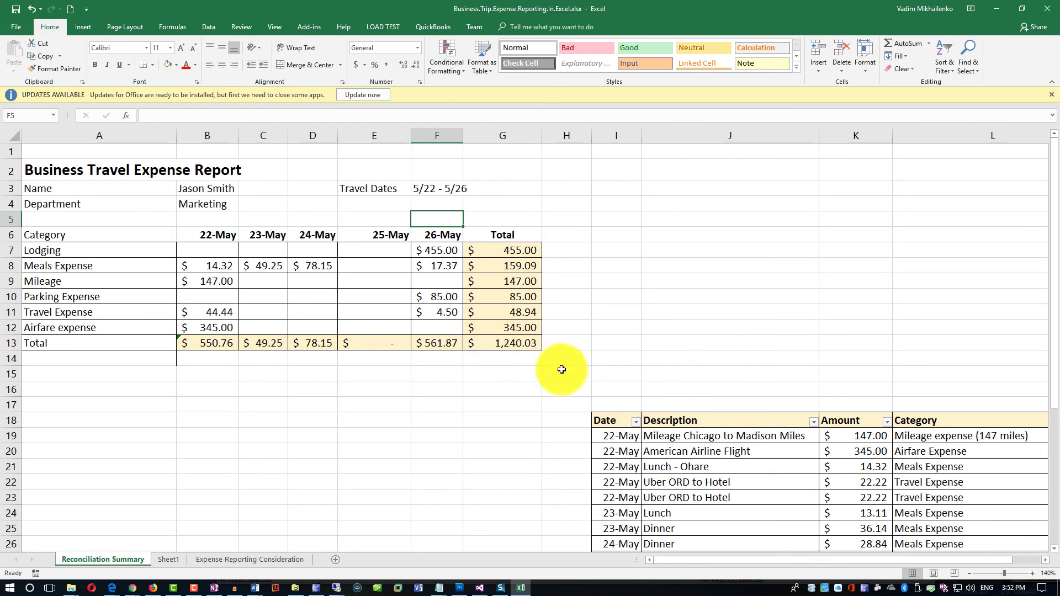
- Set A1:H14 as the print area via Page Layout > Print Area
drag(563, 359, 3, 125)
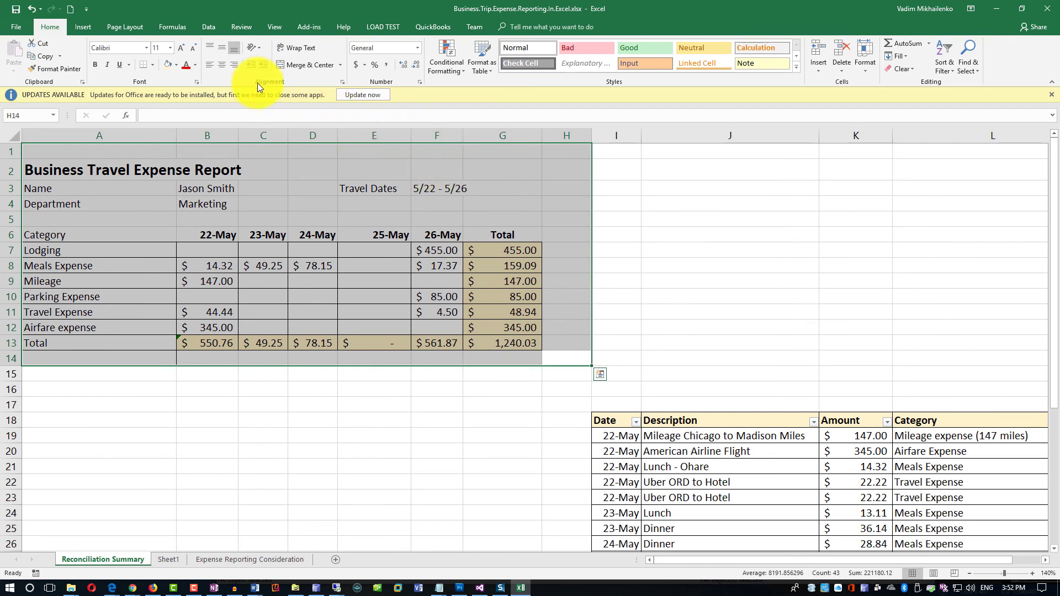
click(124, 27)
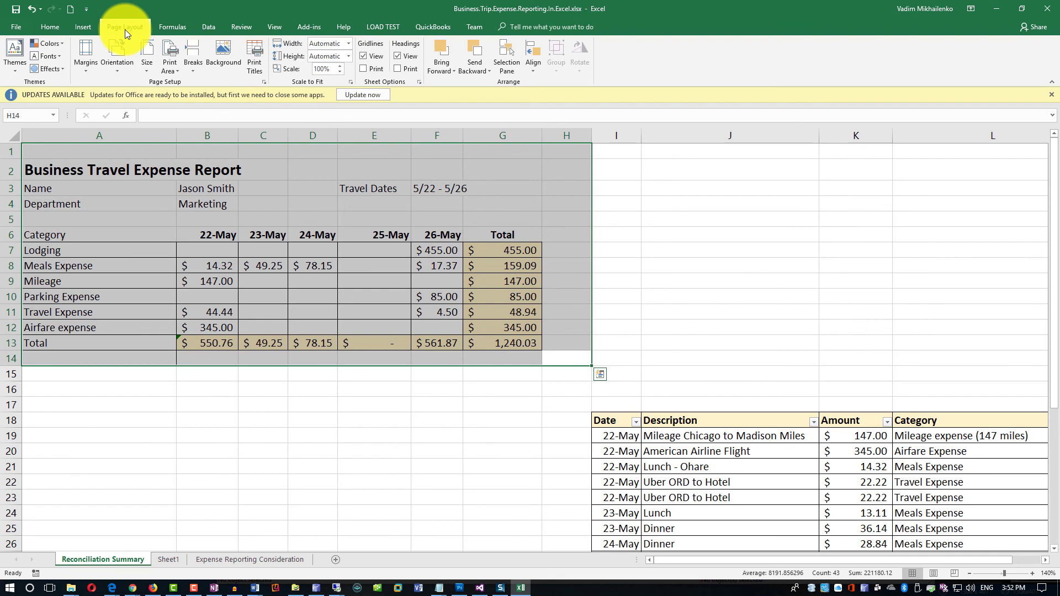
click(175, 68)
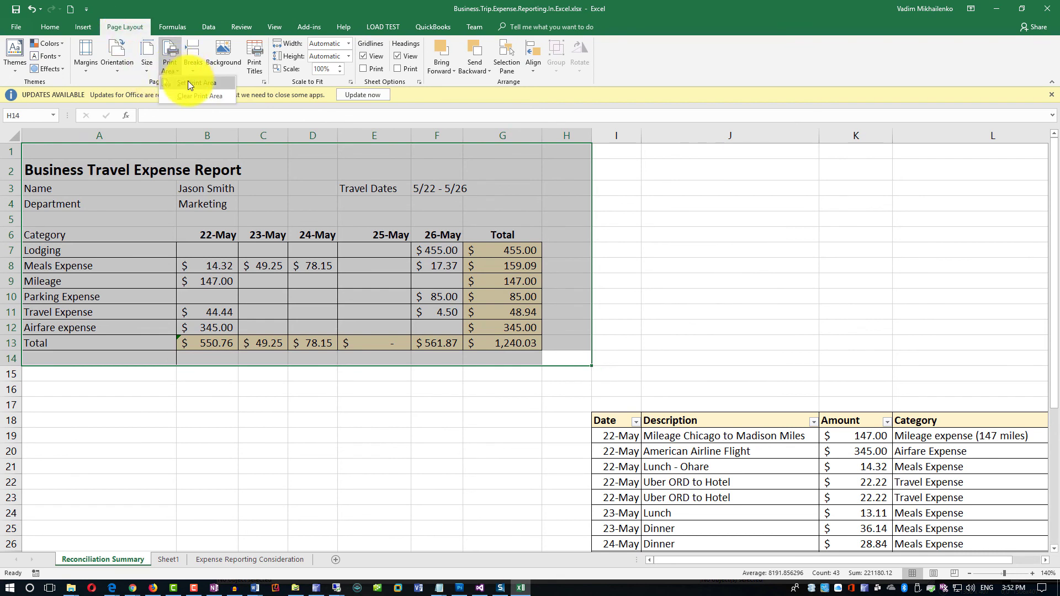
click(188, 83)
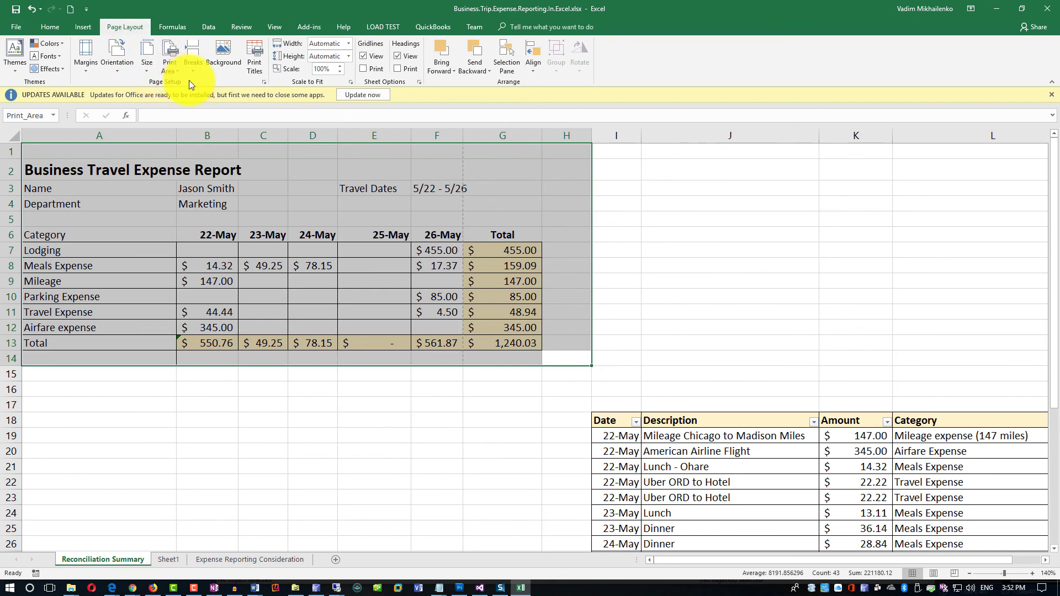
click(14, 28)
- Switch Page Setup to landscape so the whole report prints on one page
click(28, 178)
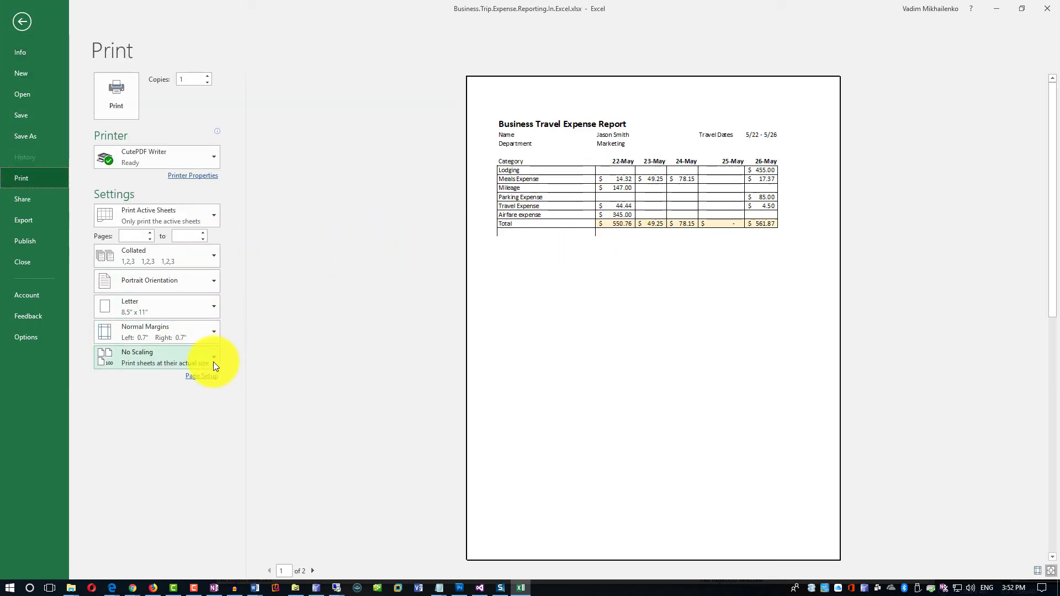
click(209, 376)
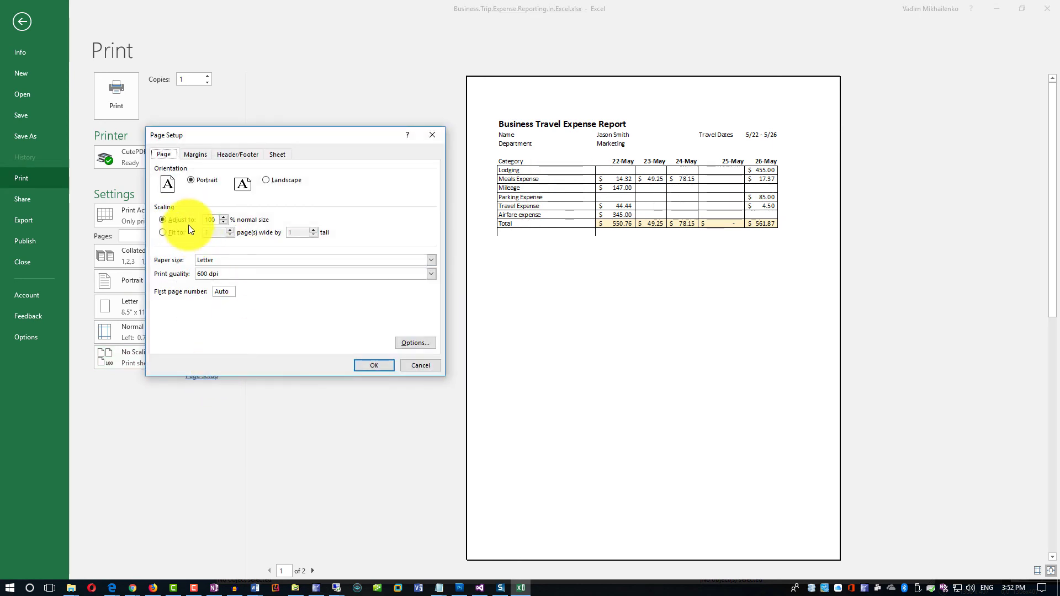
click(266, 181)
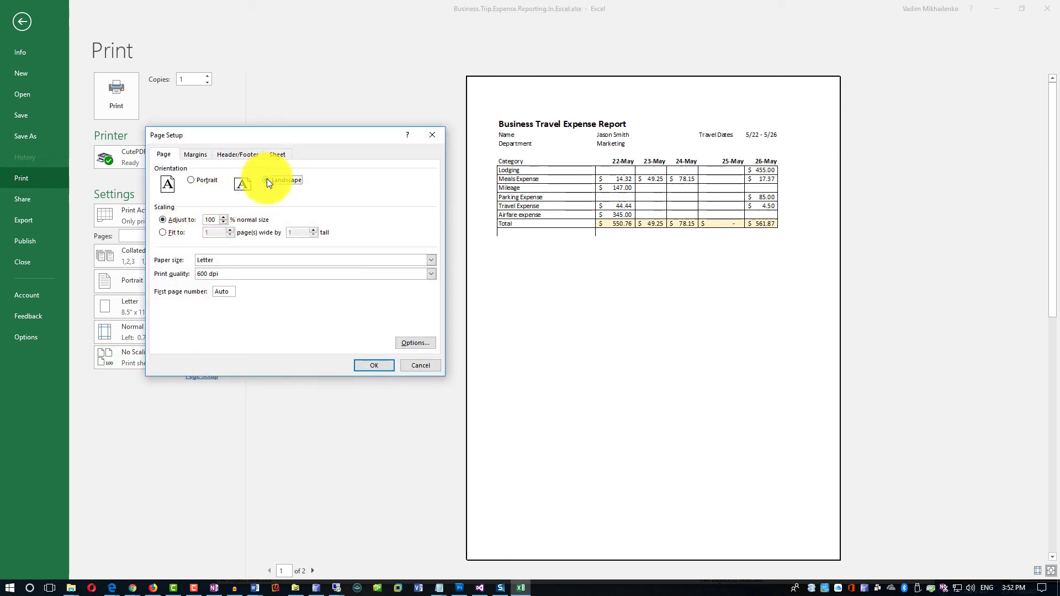
click(371, 367)
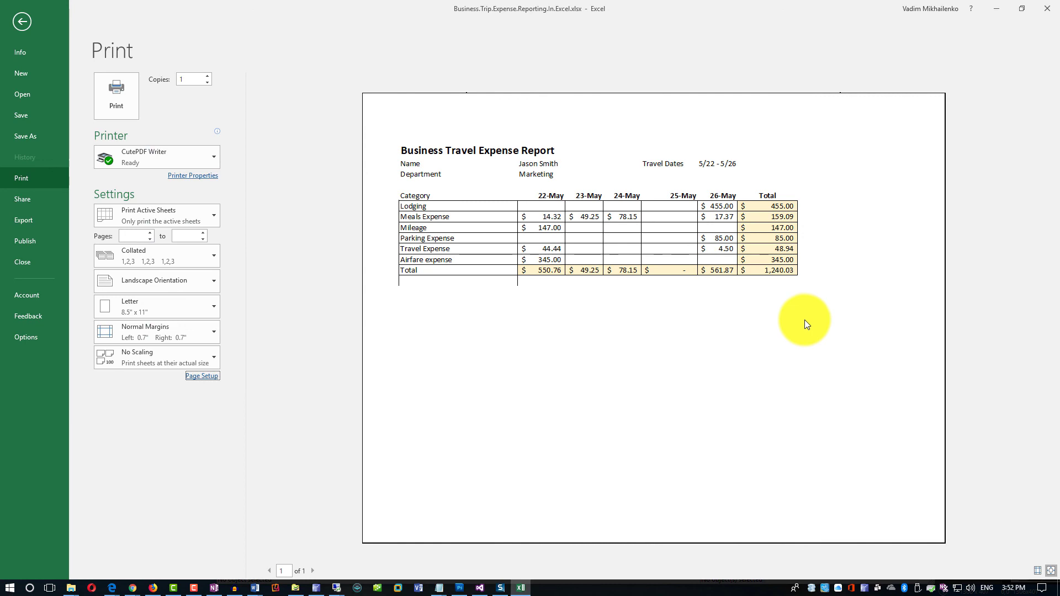